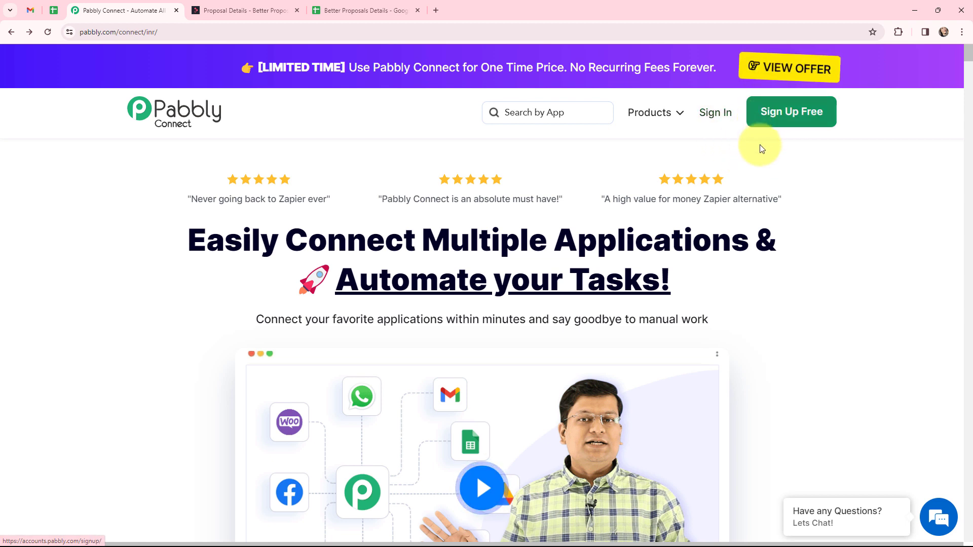
# Step: Sign in, open Pabbly Connect and create 'Add Signed Better Proposals Details in Google Sheets' in the Better Proposals folder
pyautogui.click(712, 115)
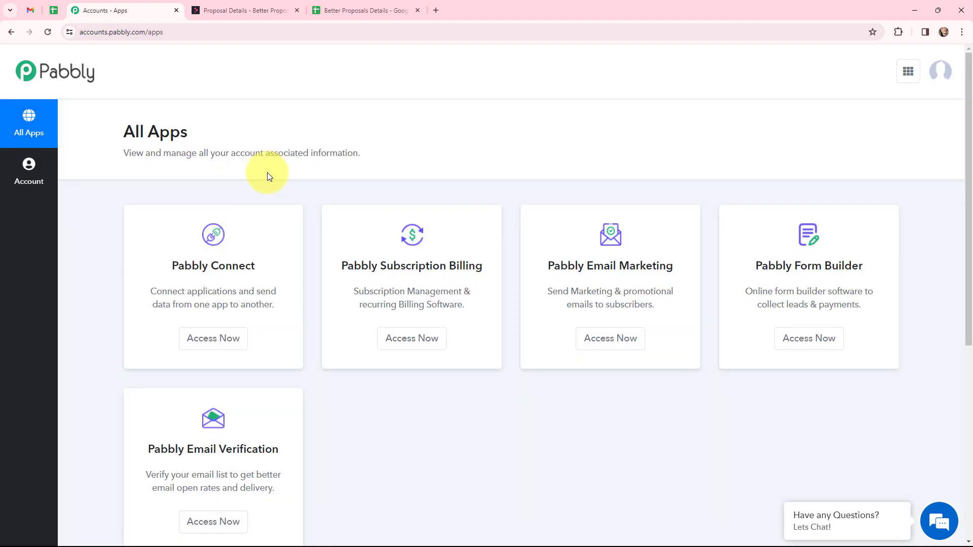
pyautogui.click(215, 342)
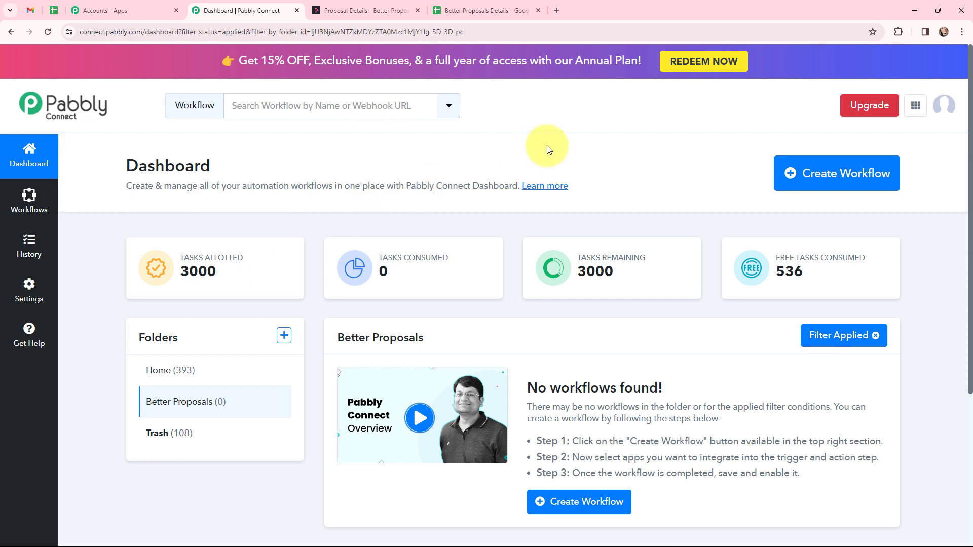
pyautogui.click(806, 178)
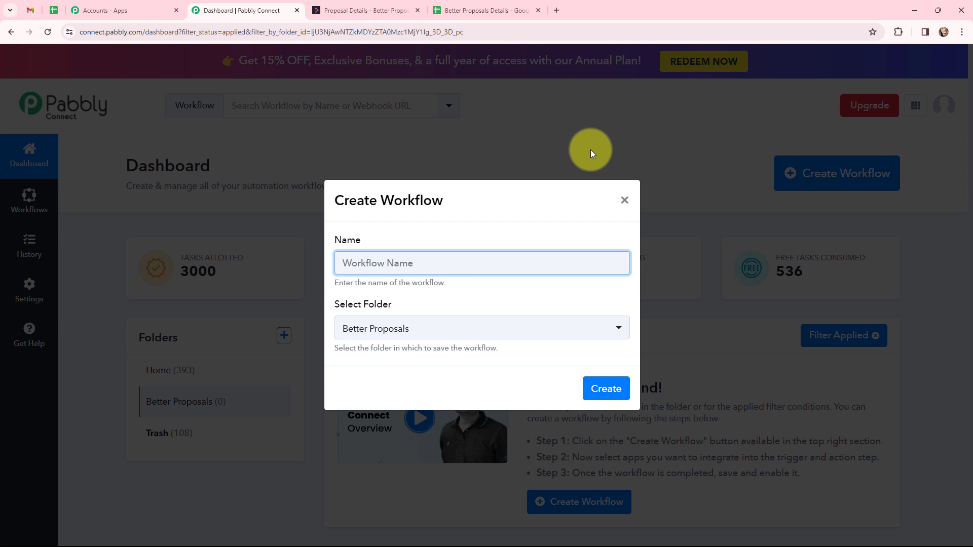
pyautogui.write('Add Signed Better Proposals Details in Google Sheets')
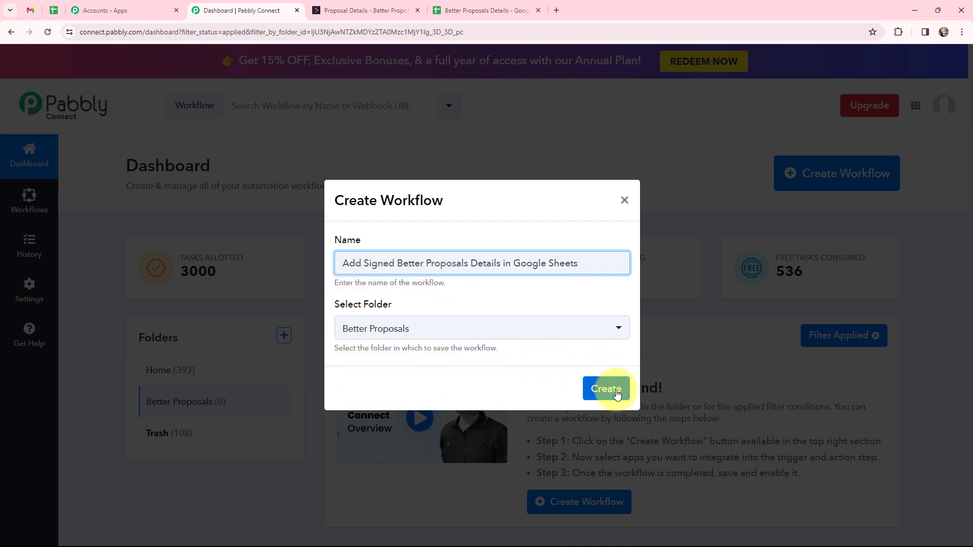
pyautogui.click(616, 395)
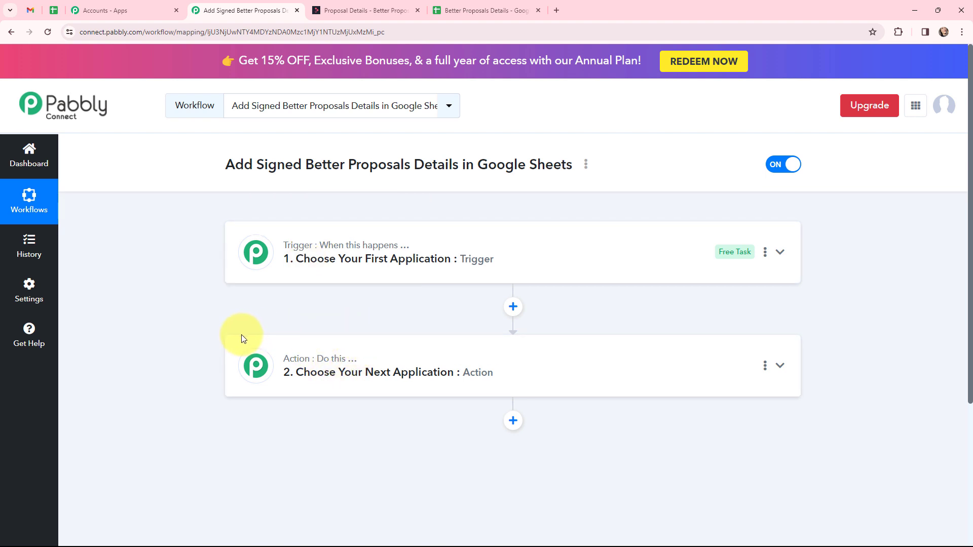
# Step: Set the workflow trigger to Better Proposals' Proposal Signed event
pyautogui.click(349, 6)
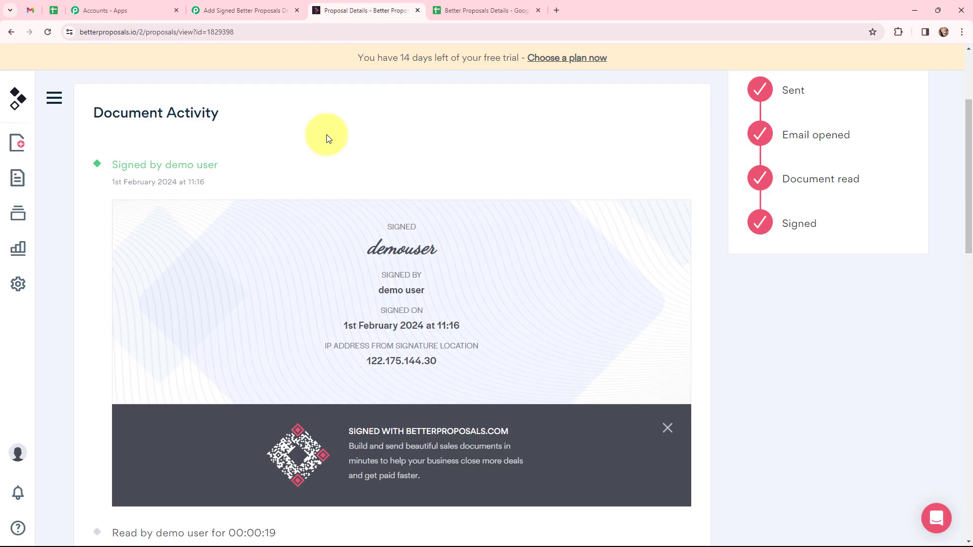
pyautogui.click(482, 10)
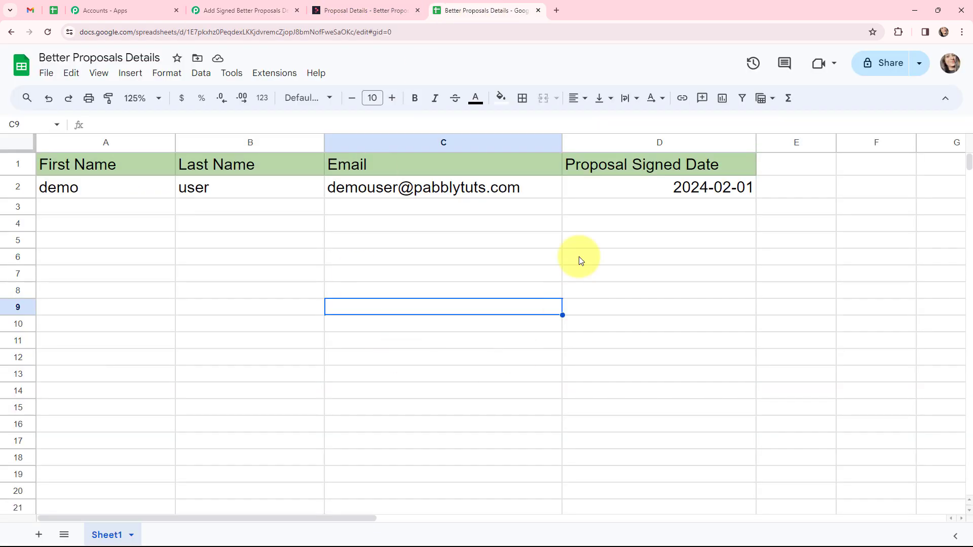
pyautogui.click(248, 10)
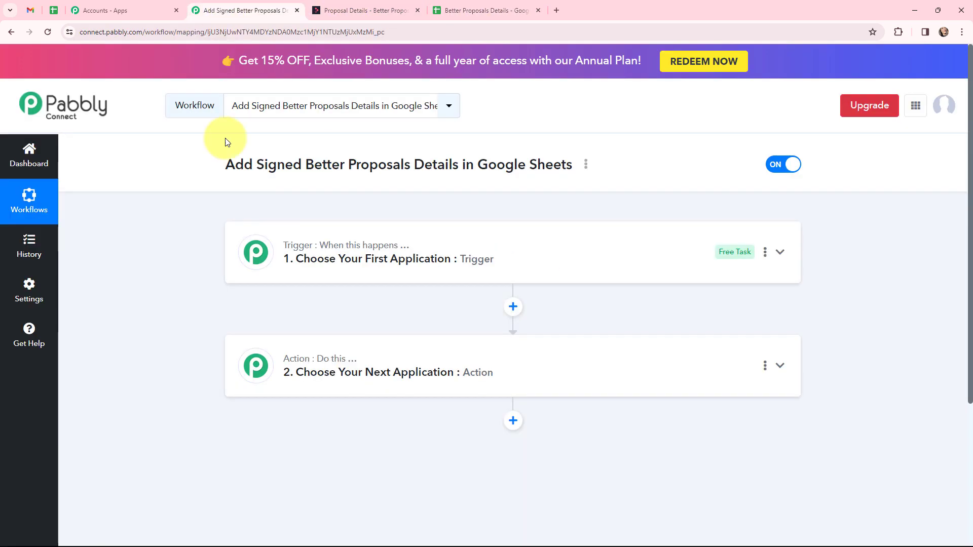
pyautogui.click(308, 247)
pyautogui.click(310, 331)
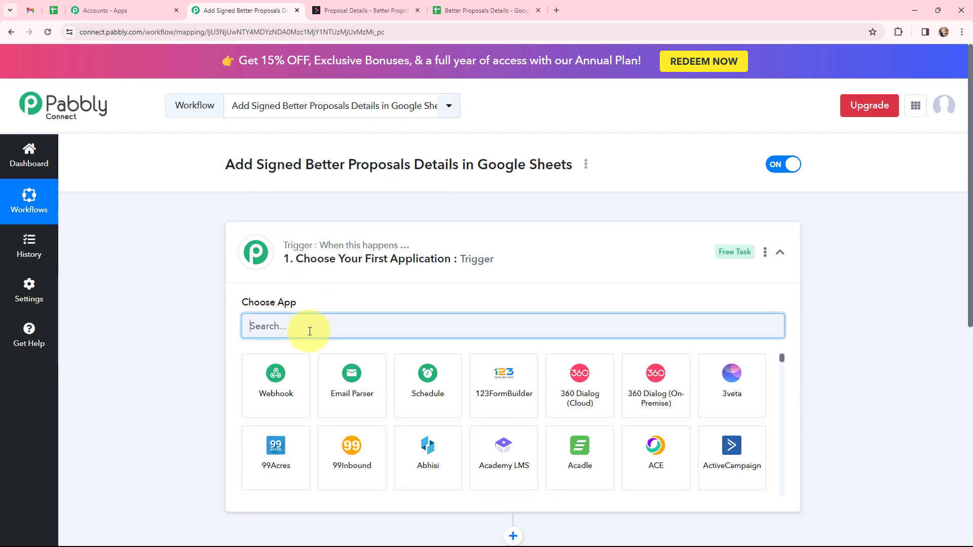
pyautogui.write('better')
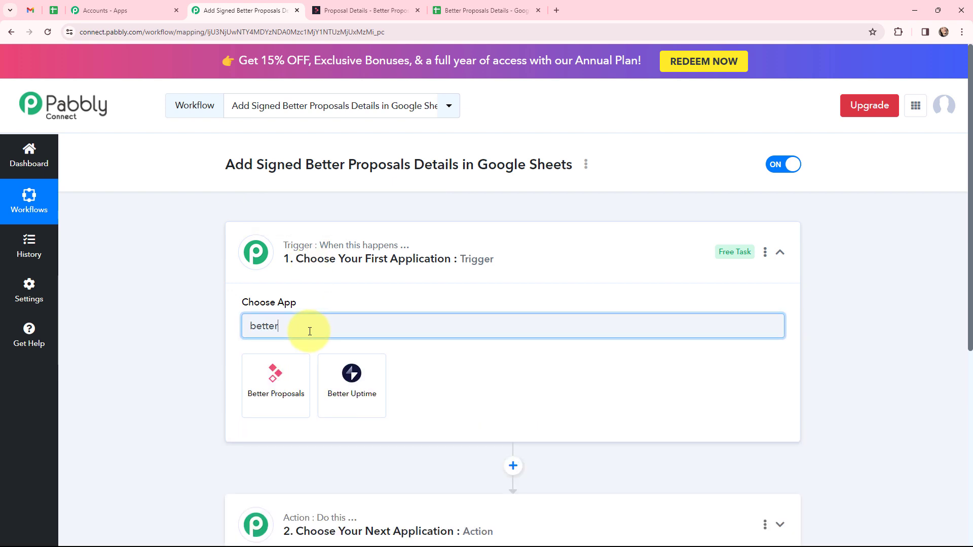
pyautogui.click(256, 376)
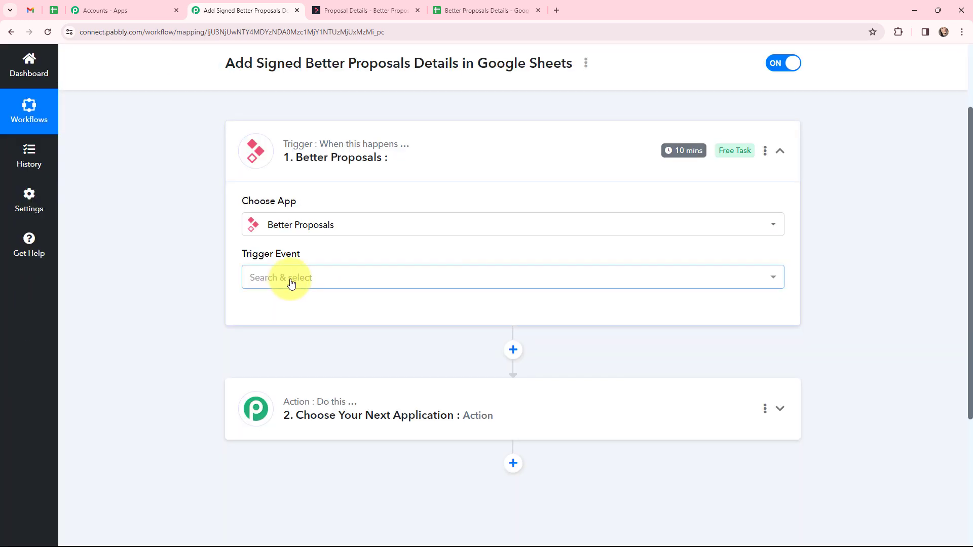
pyautogui.click(287, 278)
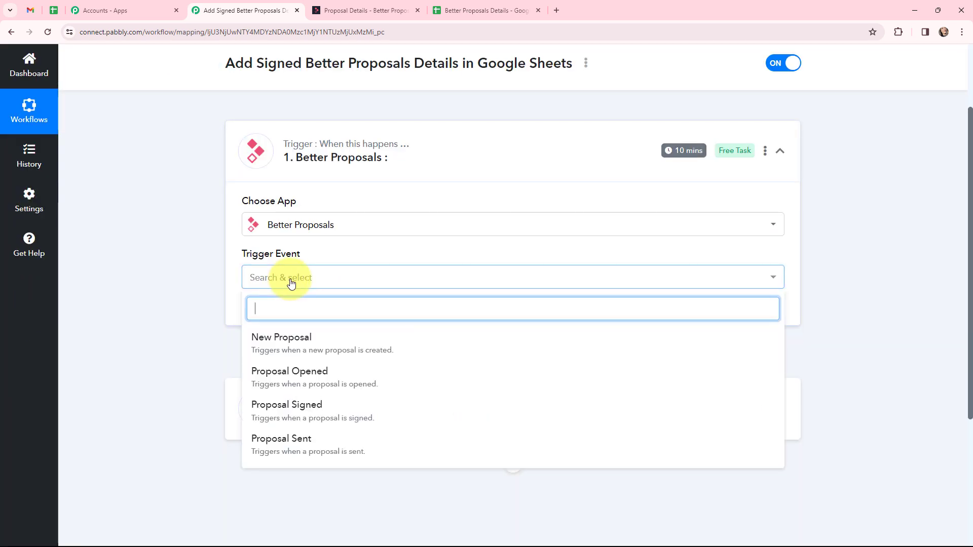
pyautogui.click(330, 408)
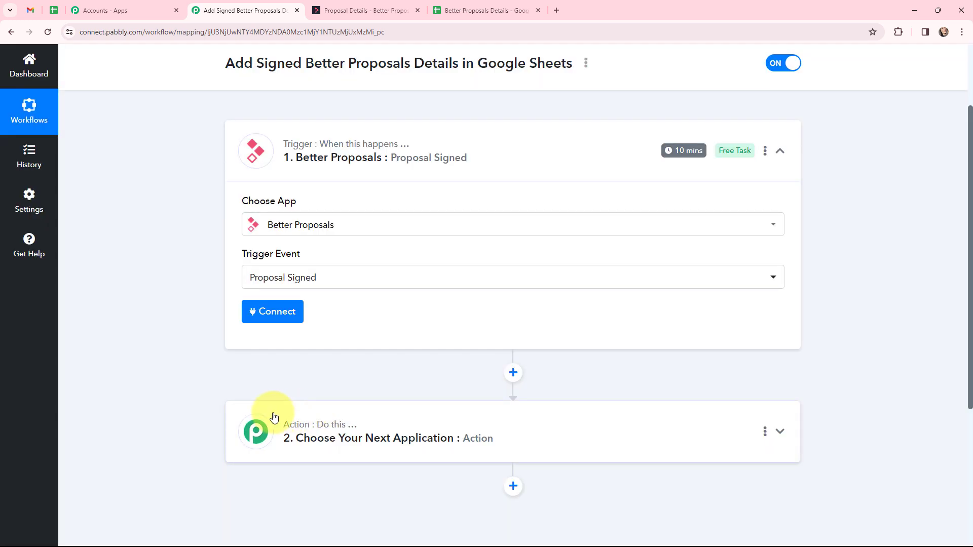
# Step: Add a Google Sheets Add New Row action step
pyautogui.click(274, 417)
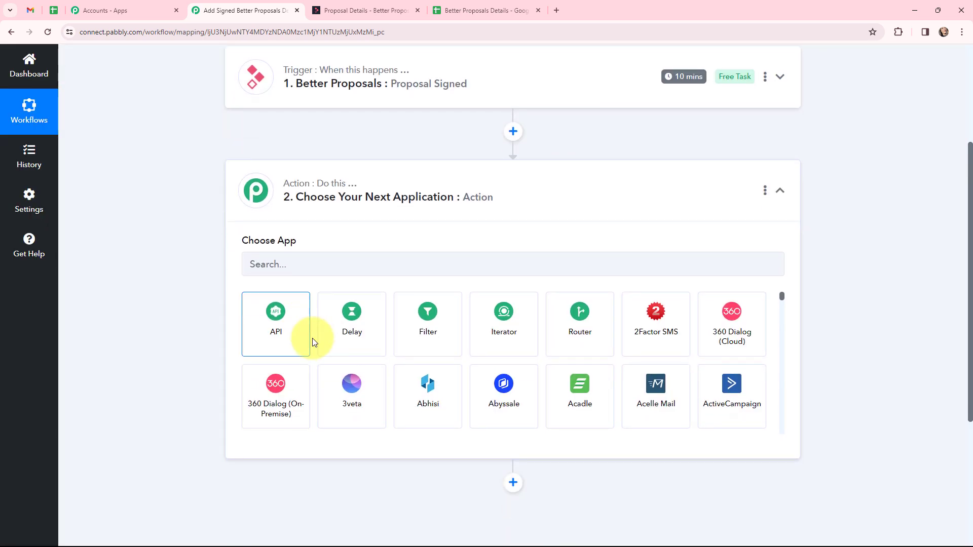
pyautogui.click(329, 259)
pyautogui.write('g')
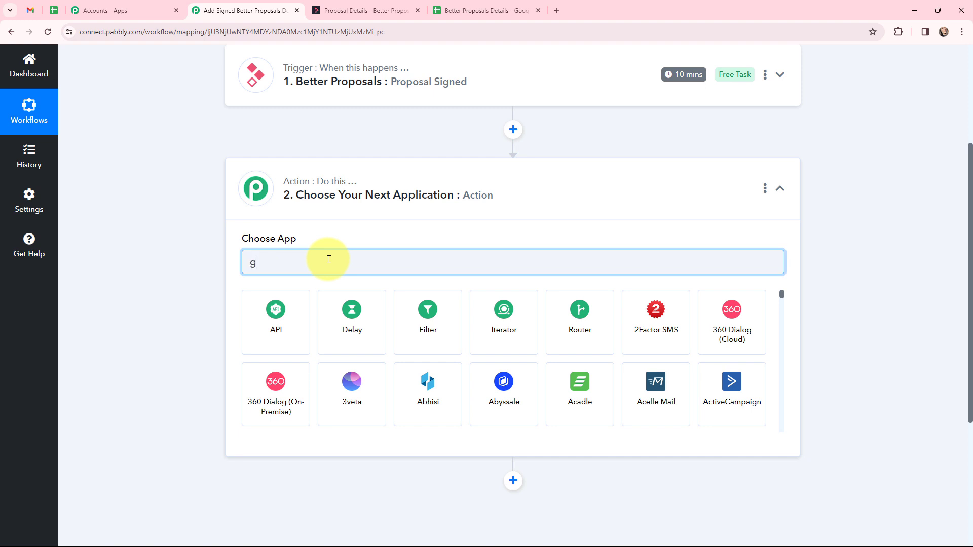
pyautogui.write('oogle sheet')
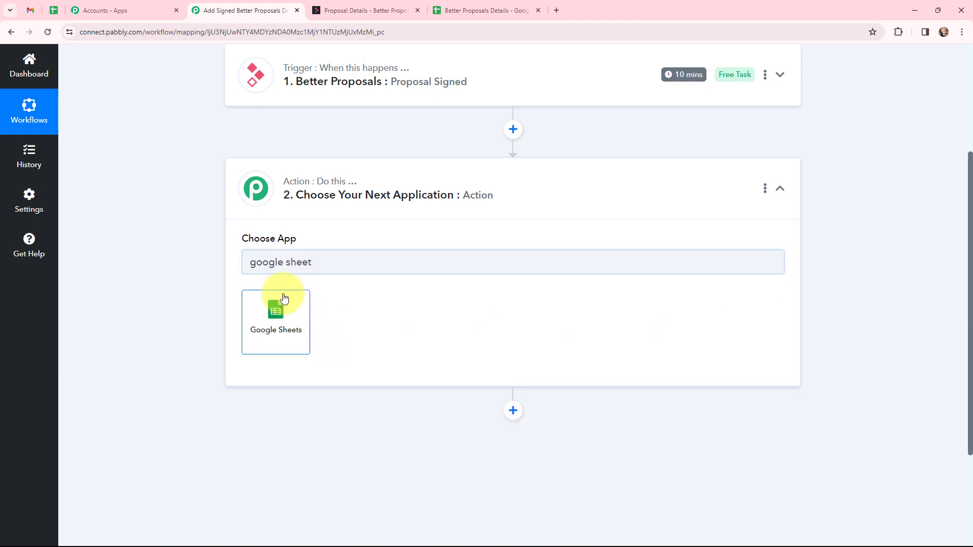
pyautogui.click(283, 299)
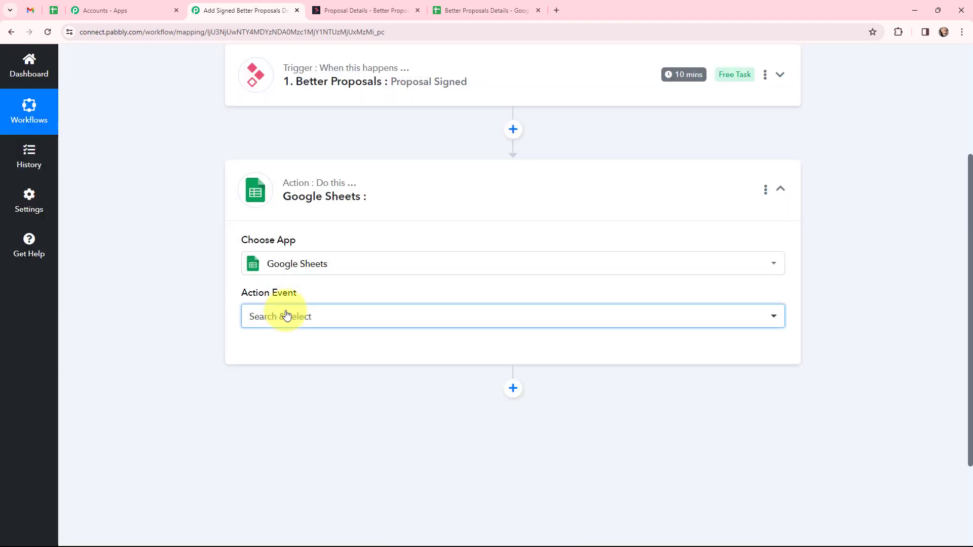
pyautogui.click(283, 315)
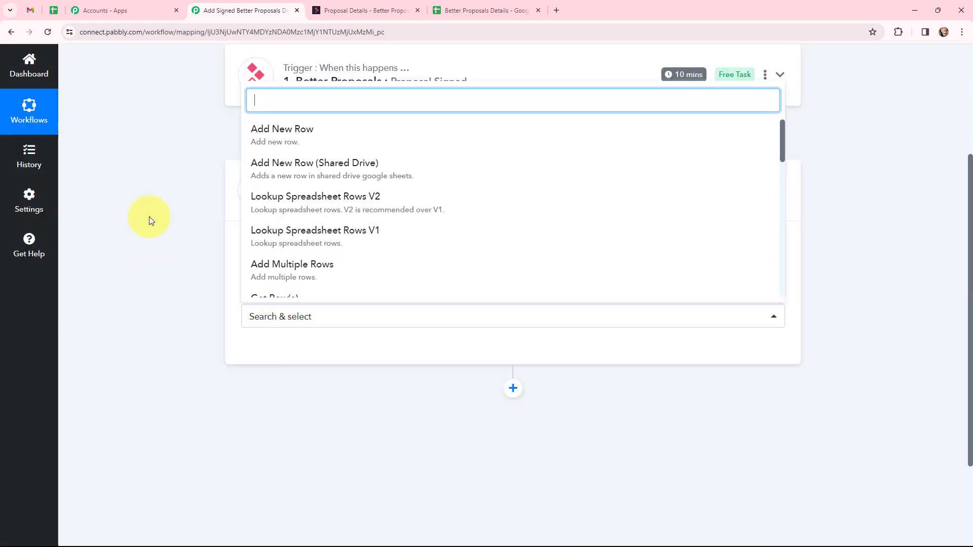
pyautogui.click(273, 129)
pyautogui.click(249, 191)
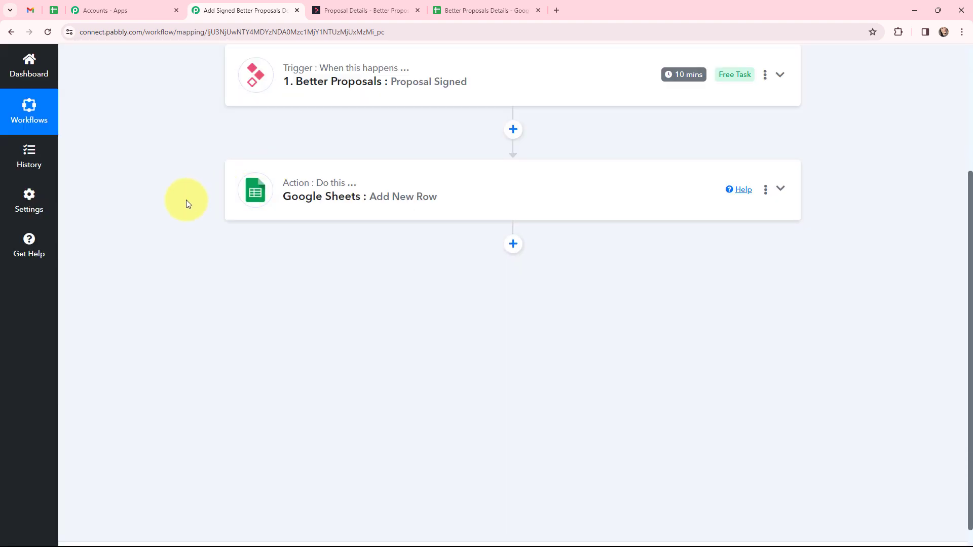
pyautogui.scroll(4, 186, 200)
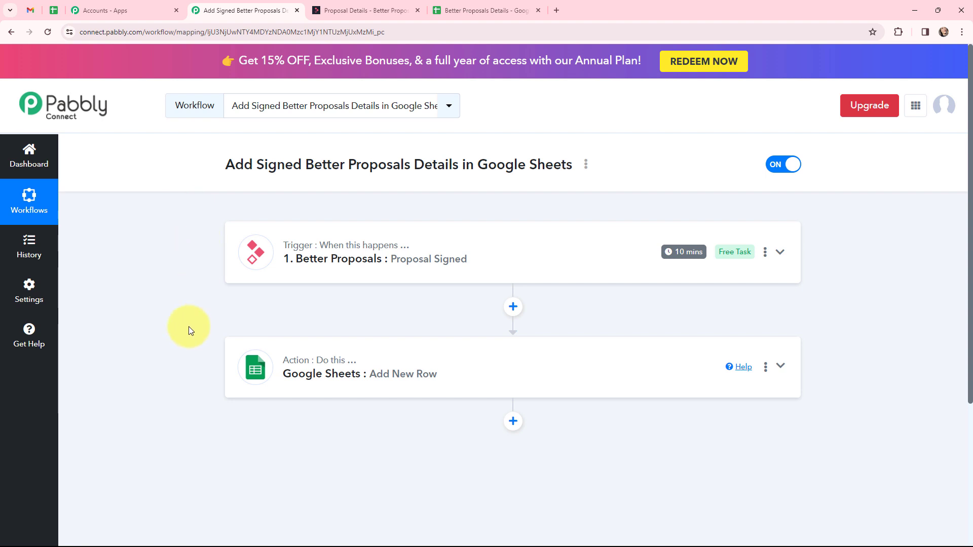
# Step: Start connecting a Better Proposals account to the trigger
pyautogui.click(256, 253)
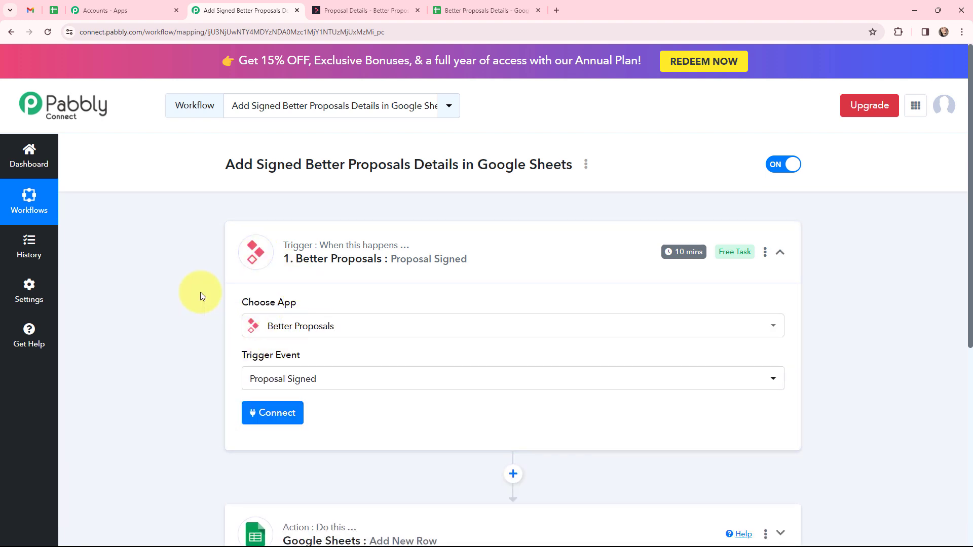
pyautogui.click(272, 416)
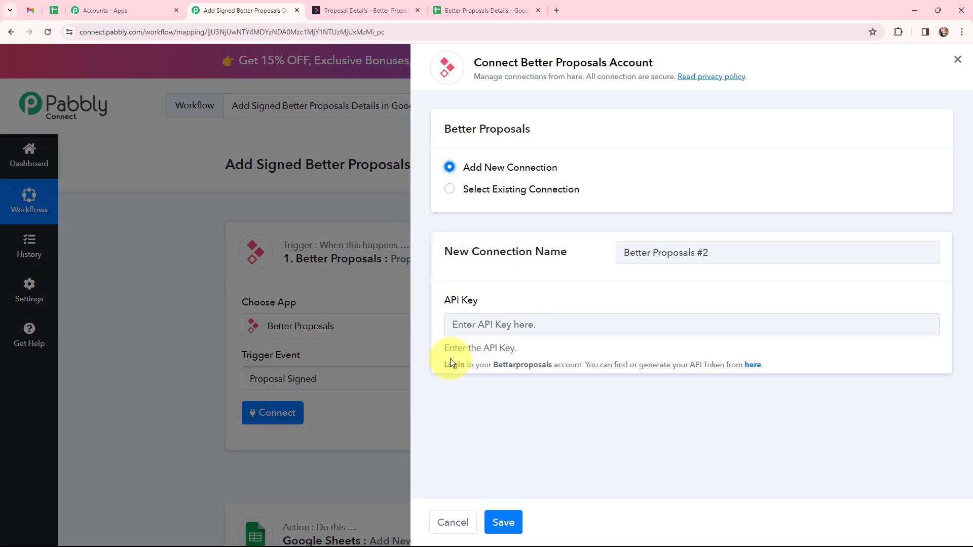
pyautogui.click(339, 5)
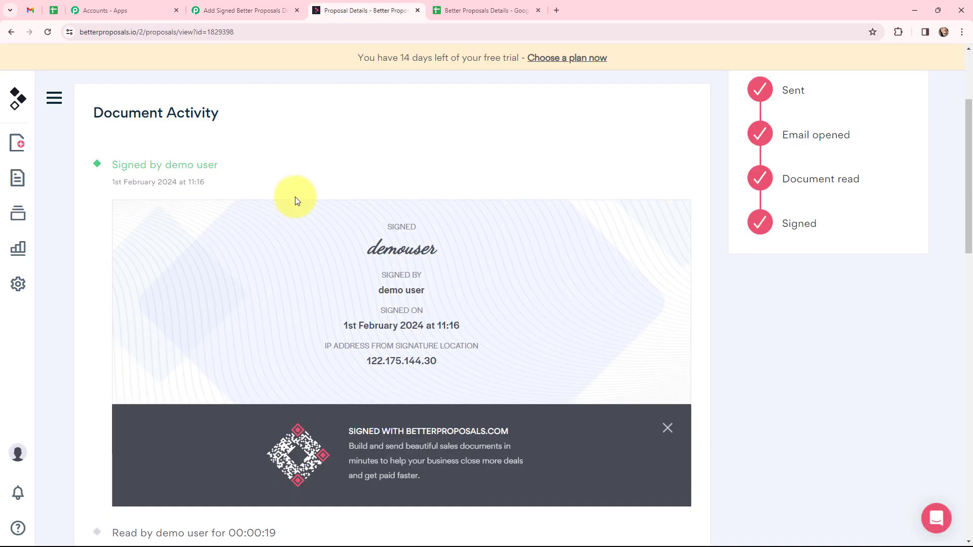
# Step: Open Better Proposals' Settings > Integrations > API page and select the API key
pyautogui.click(18, 288)
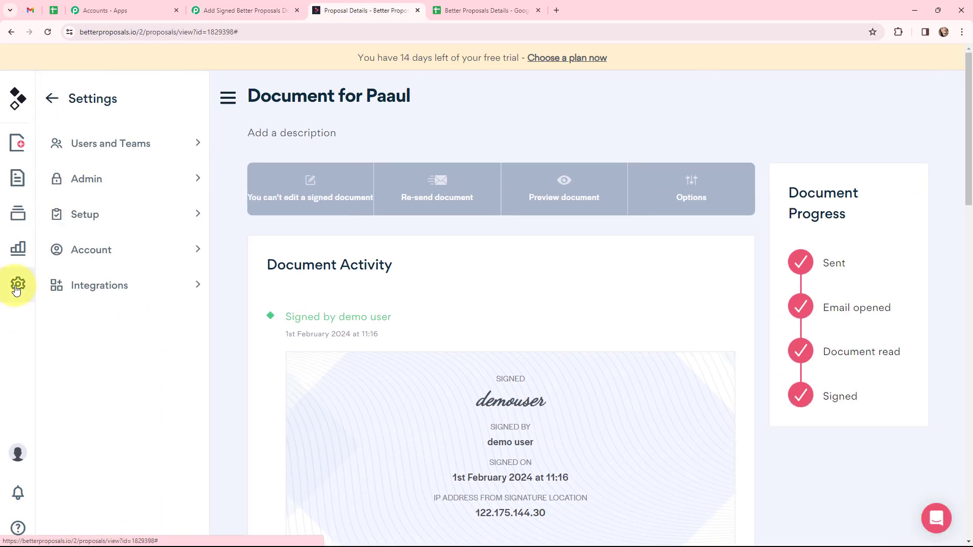
pyautogui.click(145, 283)
pyautogui.scroll(-3, 131, 395)
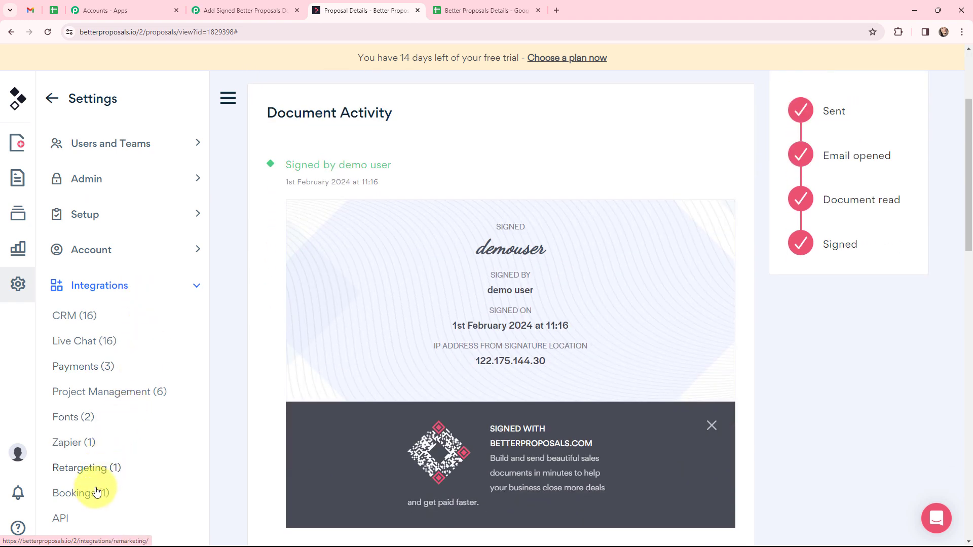
pyautogui.click(81, 518)
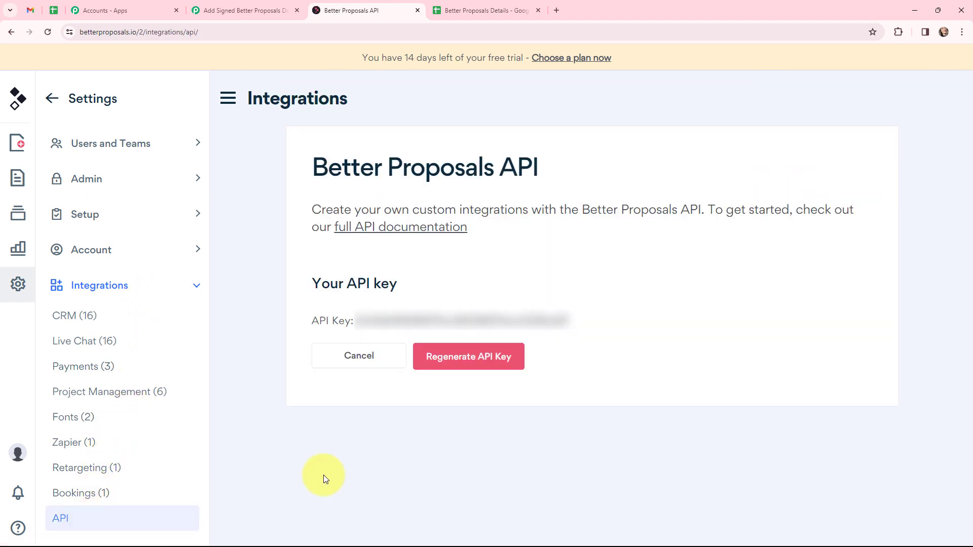
pyautogui.moveTo(356, 320); pyautogui.dragTo(567, 320)
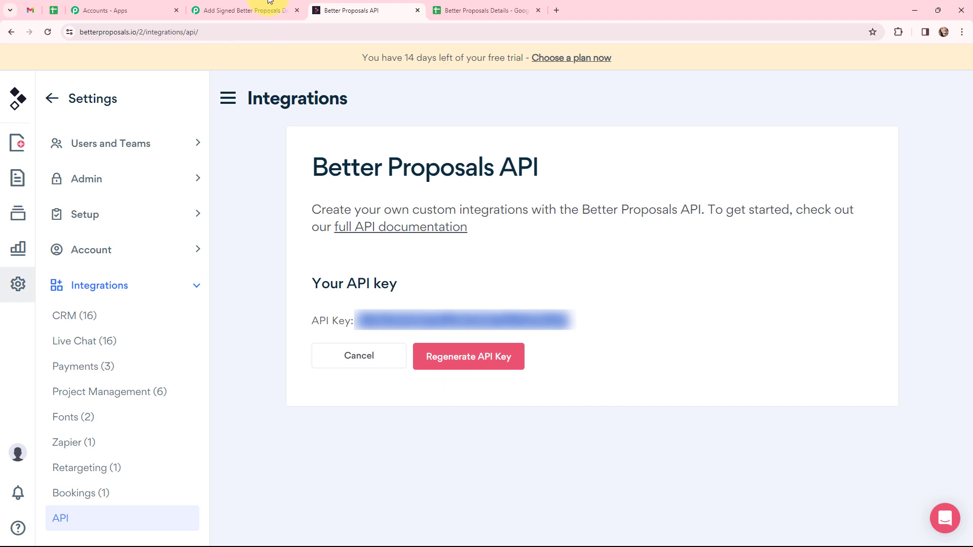
# Step: Paste the API key into the Better Proposals connection form and save the connection
pyautogui.click(248, 6)
pyautogui.click(546, 327)
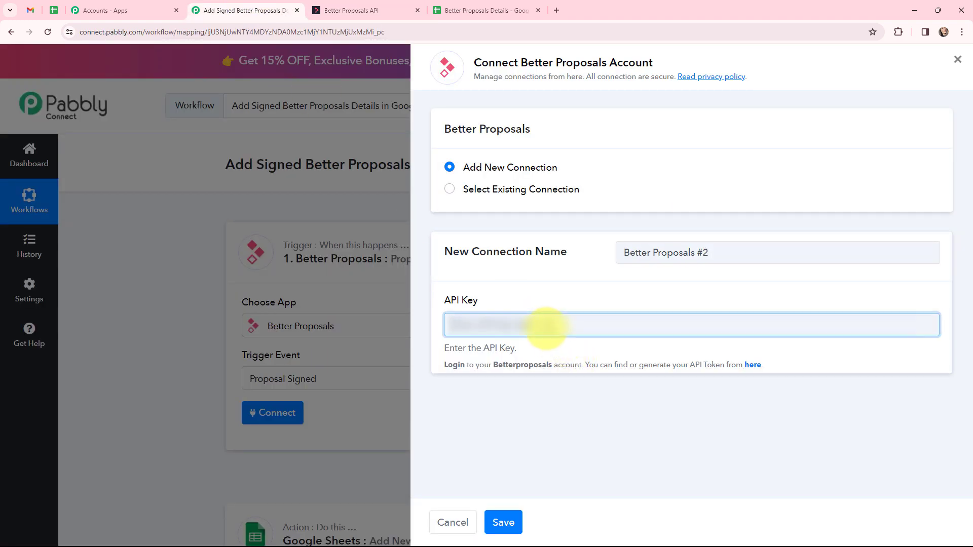
pyautogui.hotkey('ctrl', 'v')
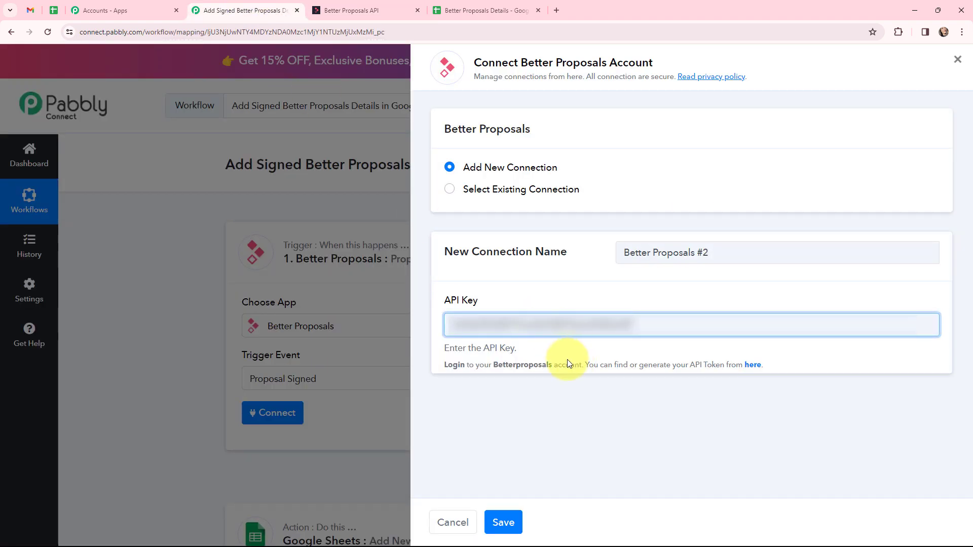
pyautogui.click(512, 519)
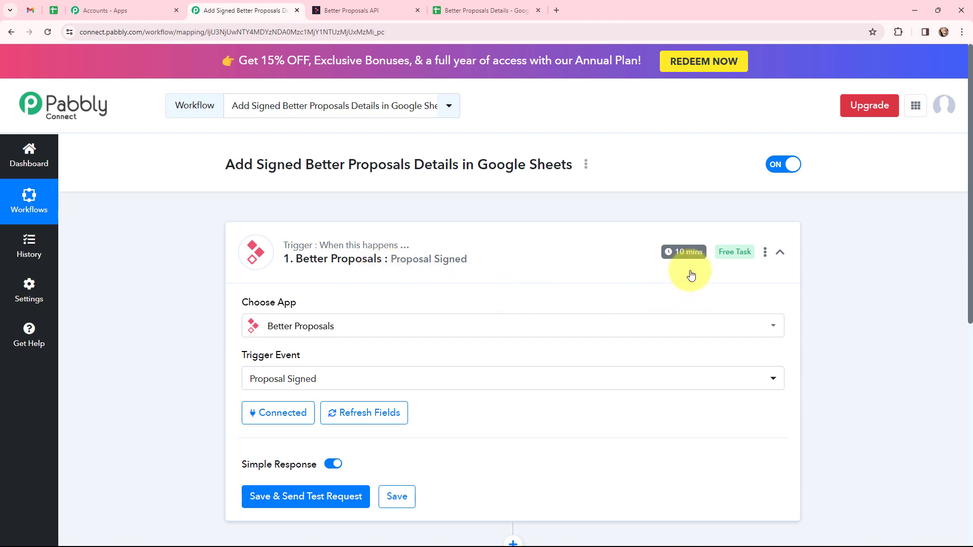
pyautogui.moveTo(685, 258)
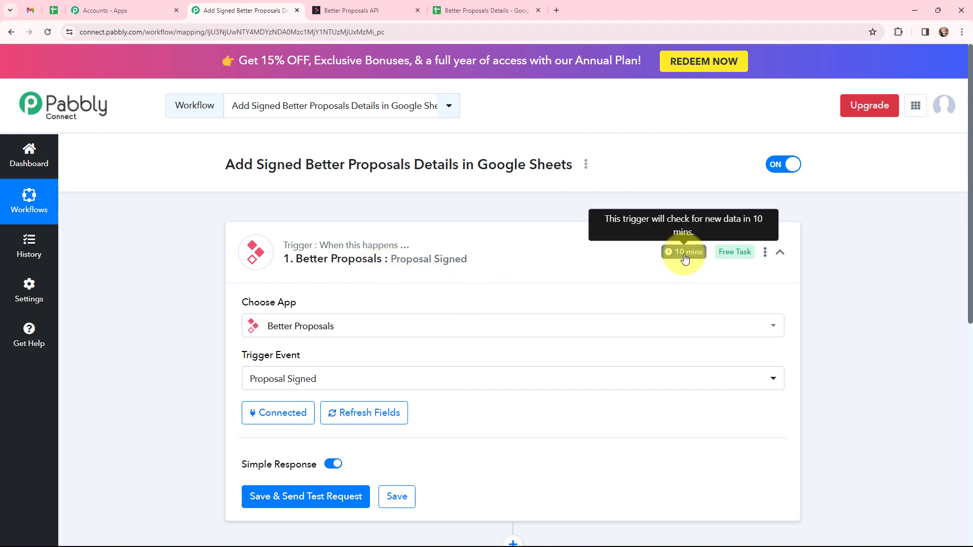
pyautogui.scroll(-2, 507, 325)
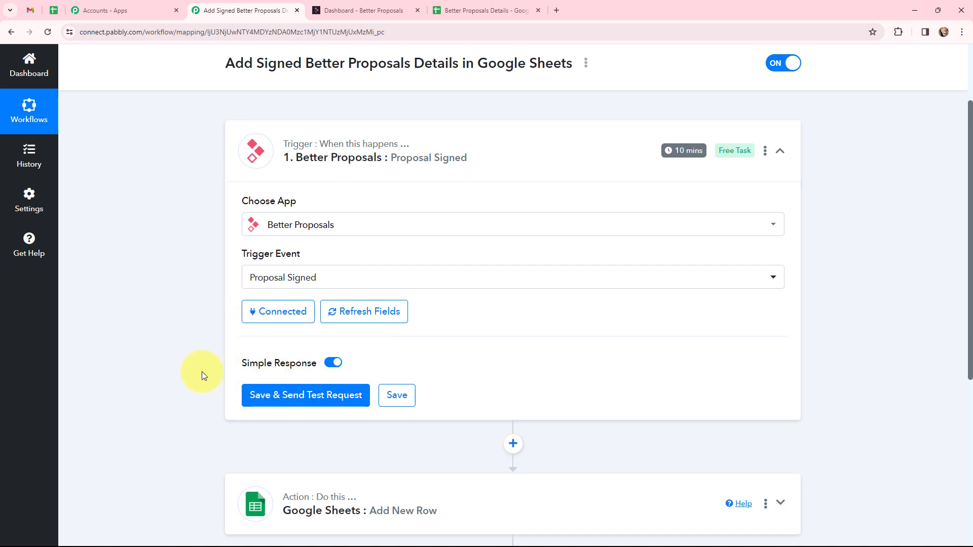
# Step: Open the Pabbly Tuts proposal from Documents and preview it
pyautogui.click(312, 7)
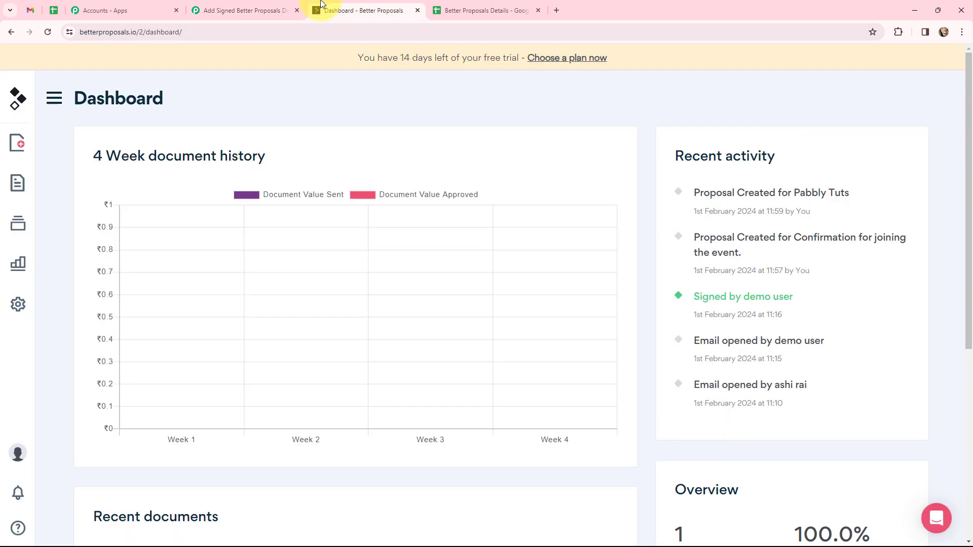
pyautogui.click(16, 186)
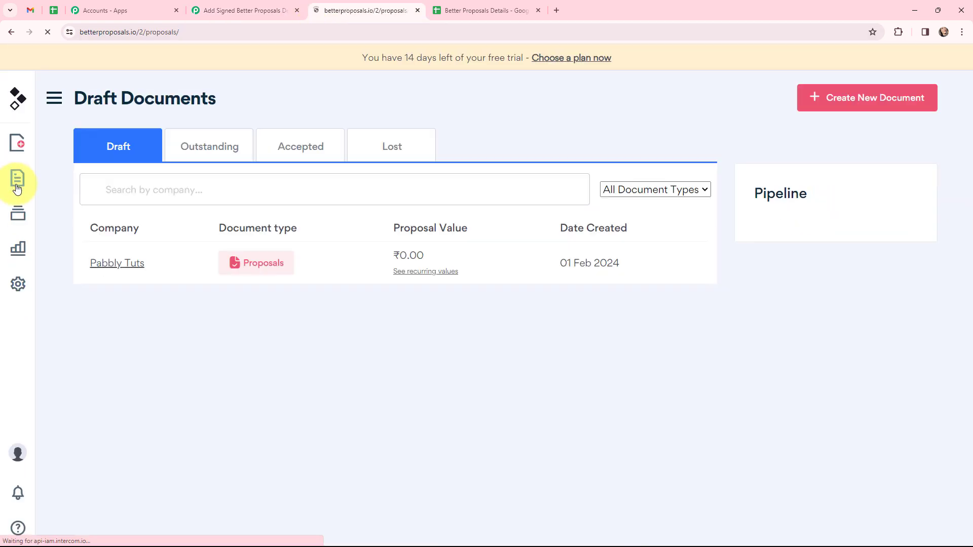
pyautogui.click(117, 264)
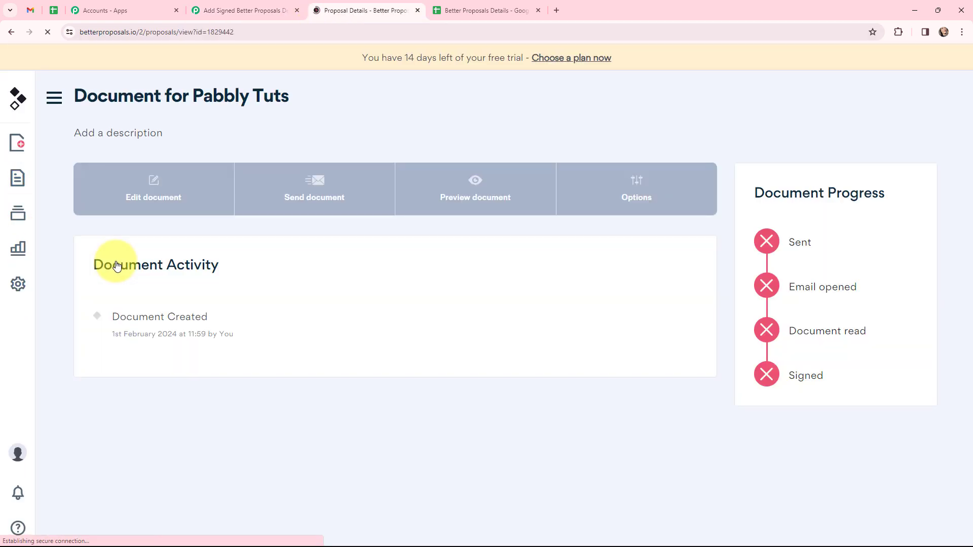
pyautogui.click(477, 192)
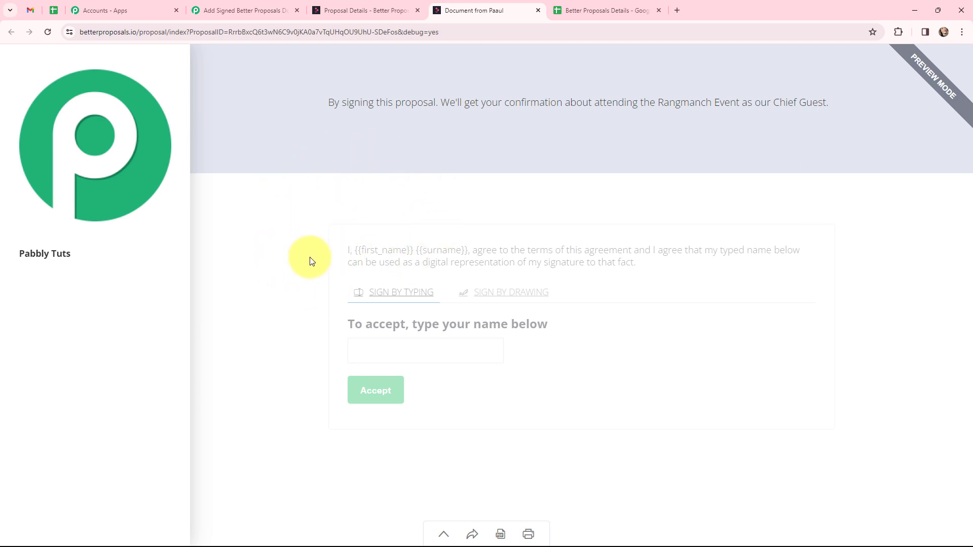
# Step: Close the preview and enter the recipient's first name, last name and e-mail address
pyautogui.hotkey('ctrl', 'w')
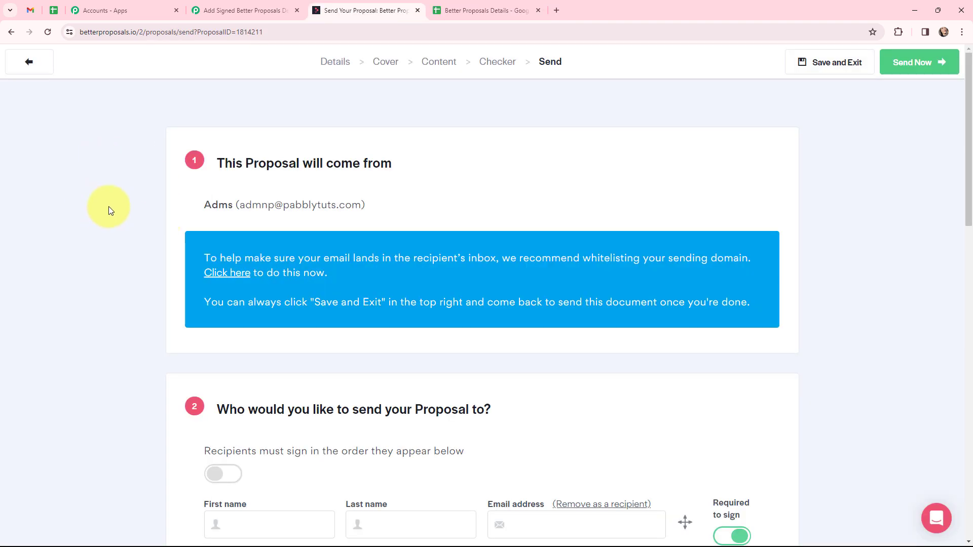
pyautogui.scroll(-3, 141, 172)
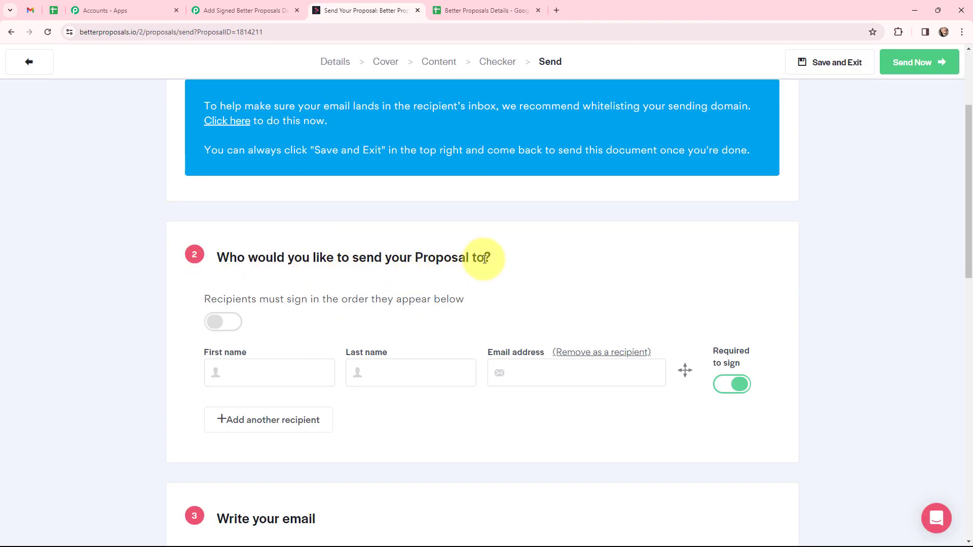
pyautogui.click(236, 363)
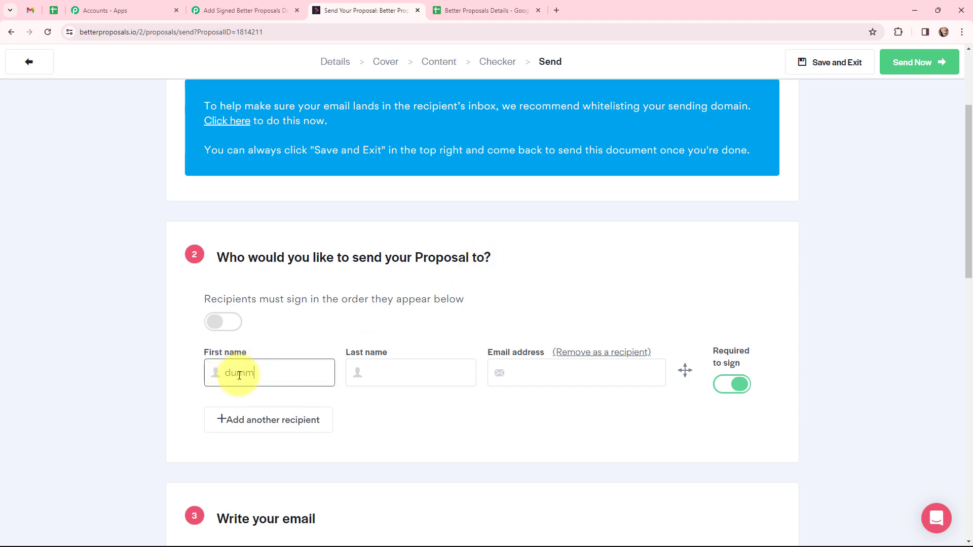
pyautogui.click(394, 385)
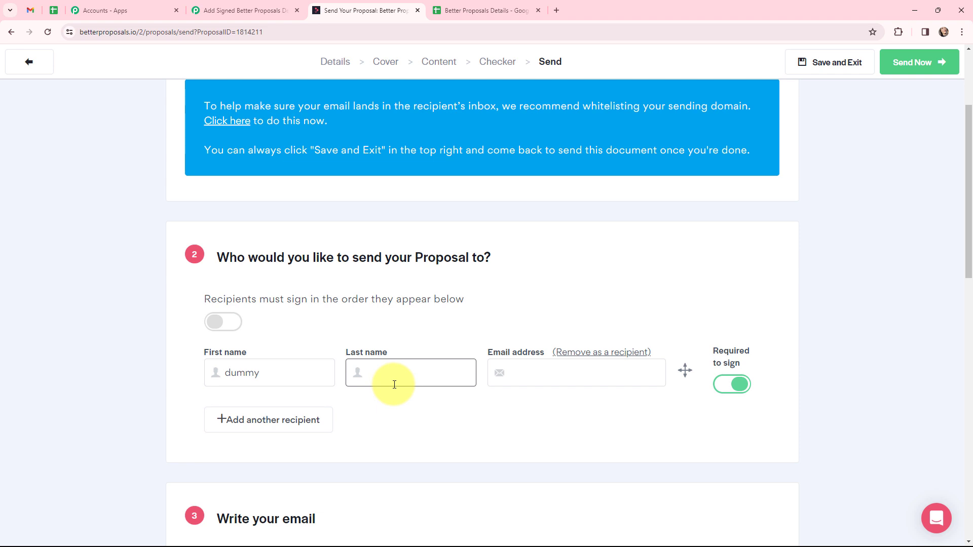
pyautogui.click(529, 374)
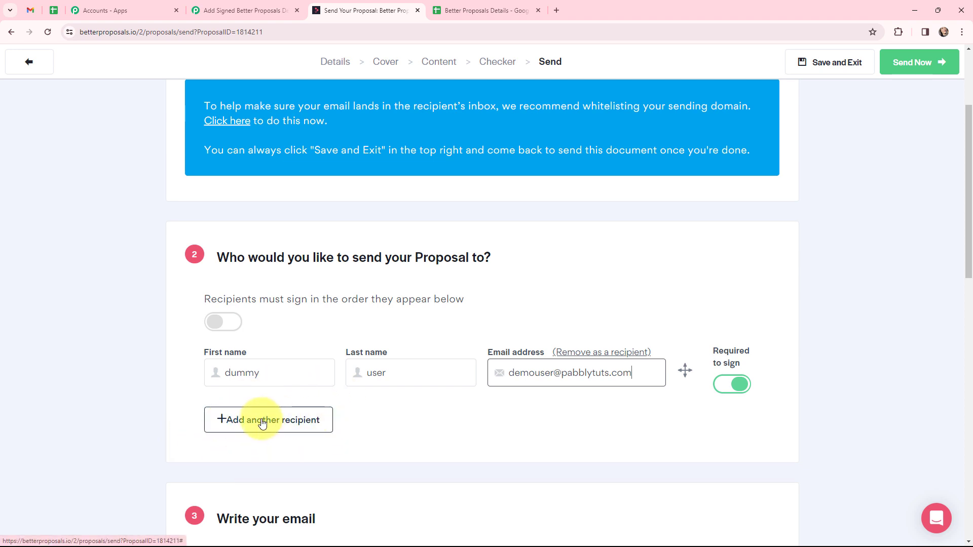
# Step: Keep the email subject unchanged and send the proposal to the recipient
pyautogui.scroll(-1, 345, 429)
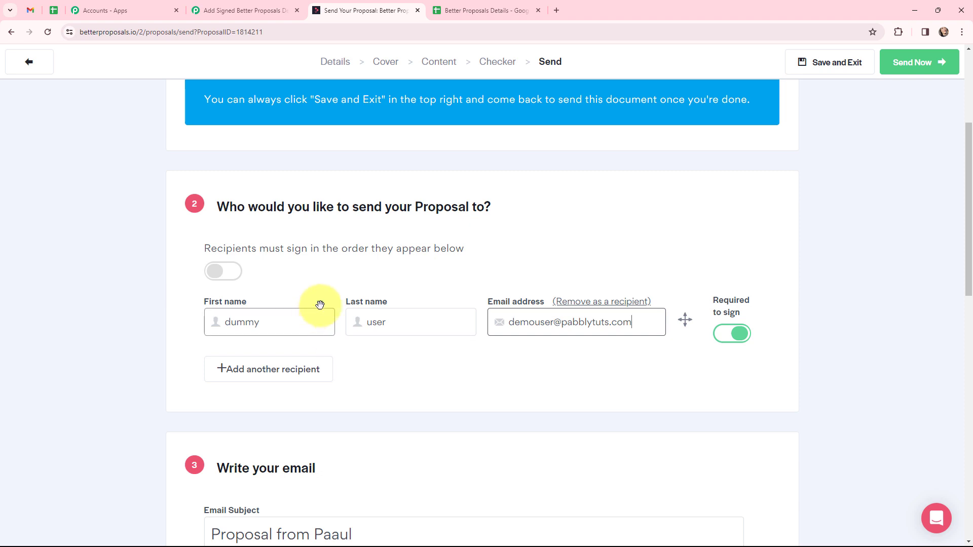
pyautogui.scroll(-4, 330, 287)
pyautogui.scroll(-3, 330, 287)
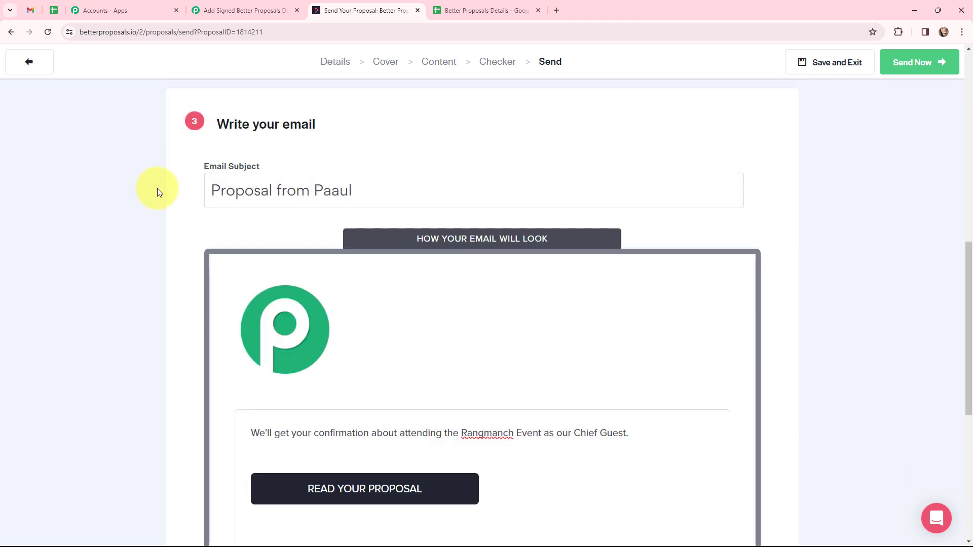
pyautogui.moveTo(208, 191); pyautogui.dragTo(362, 191)
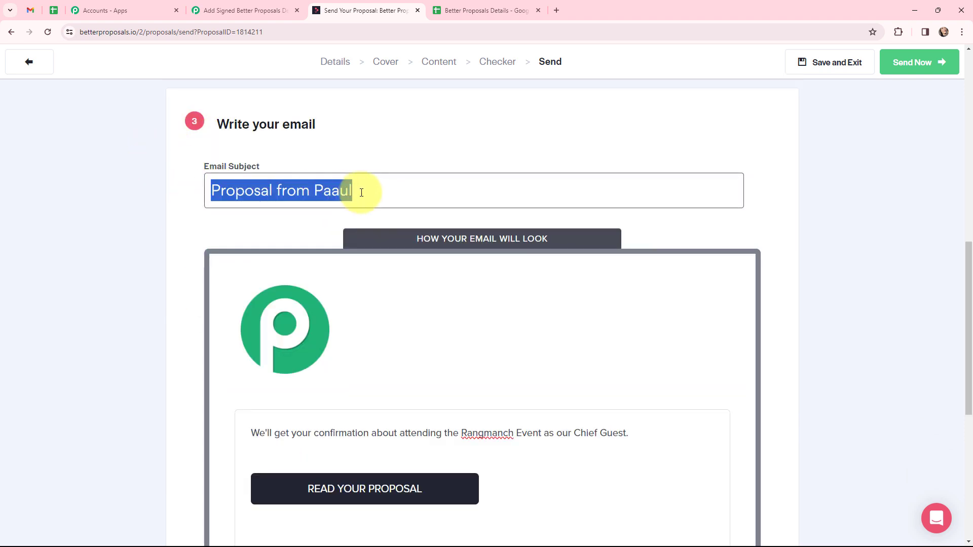
pyautogui.click(516, 181)
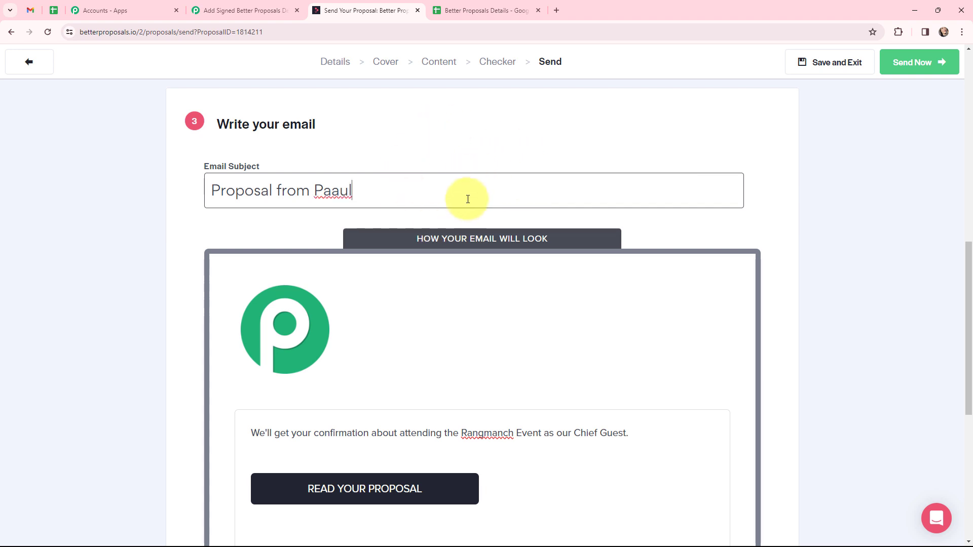
pyautogui.click(305, 229)
pyautogui.scroll(-3, 305, 227)
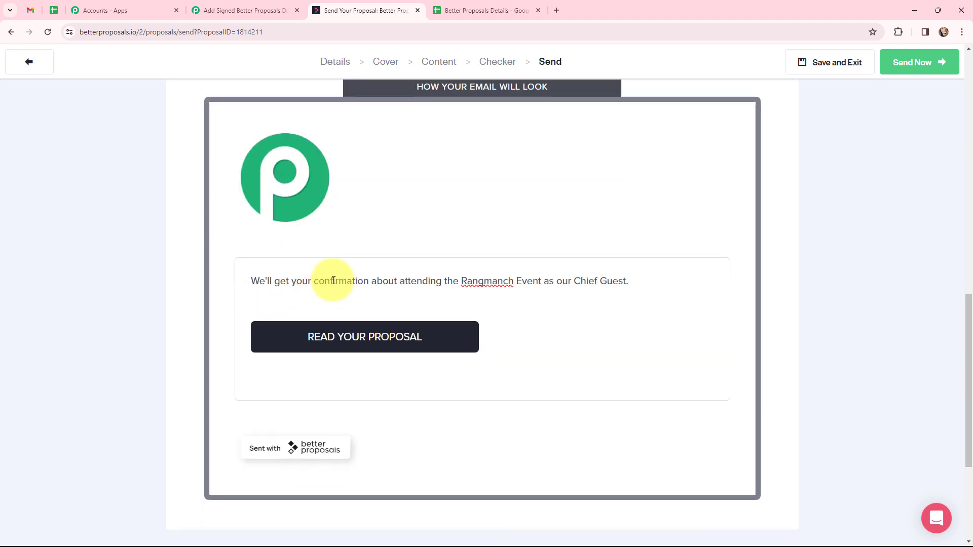
pyautogui.scroll(1, 507, 218)
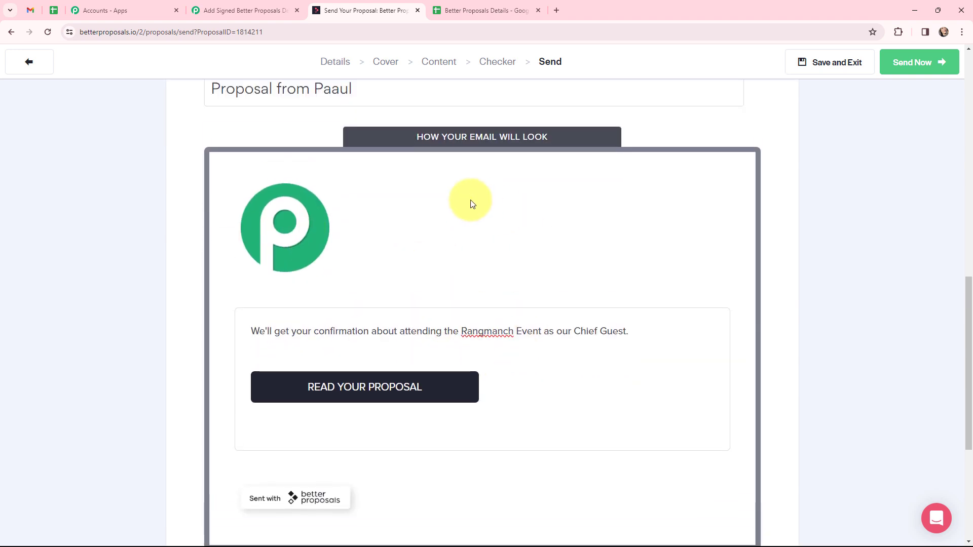
pyautogui.click(919, 63)
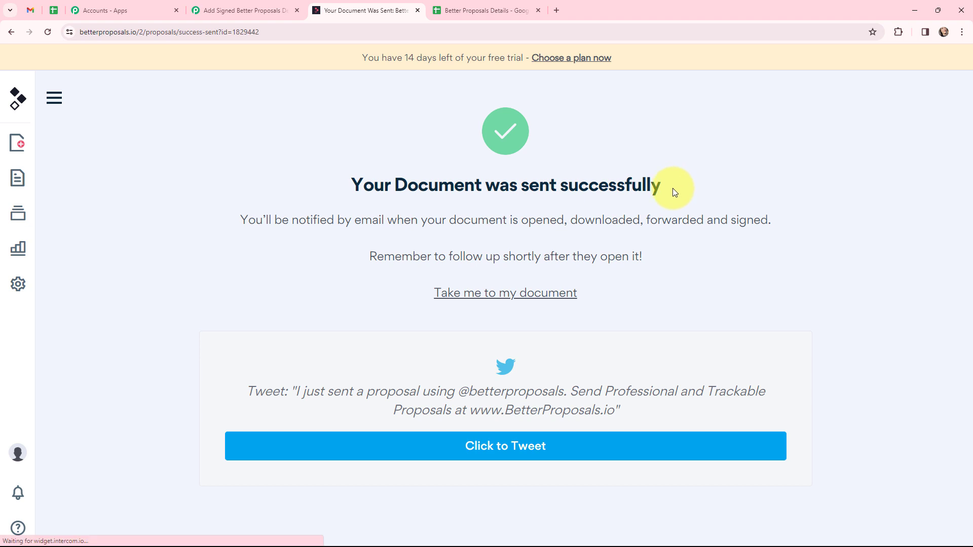
pyautogui.moveTo(673, 191); pyautogui.dragTo(342, 193)
pyautogui.click(321, 196)
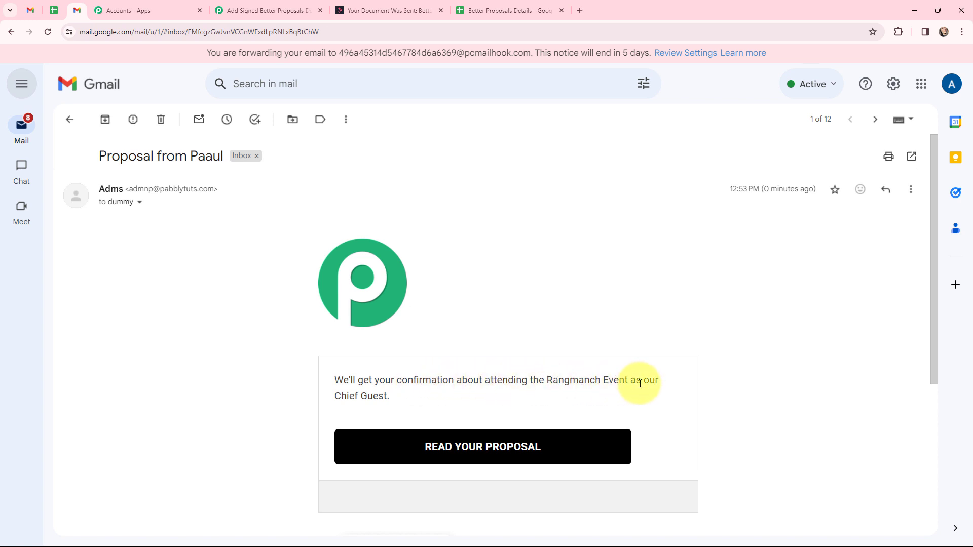
# Step: Follow the email's READ YOUR PROPOSAL link to the Pabbly Tuts proposal
pyautogui.click(474, 450)
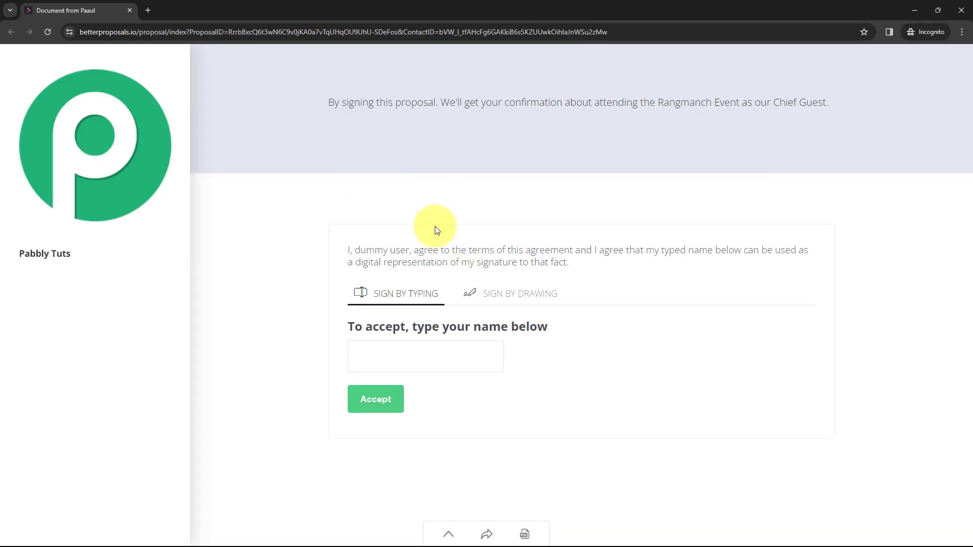
# Step: Sign the Pabbly Tuts proposal with a typed name and accept it
pyautogui.click(439, 359)
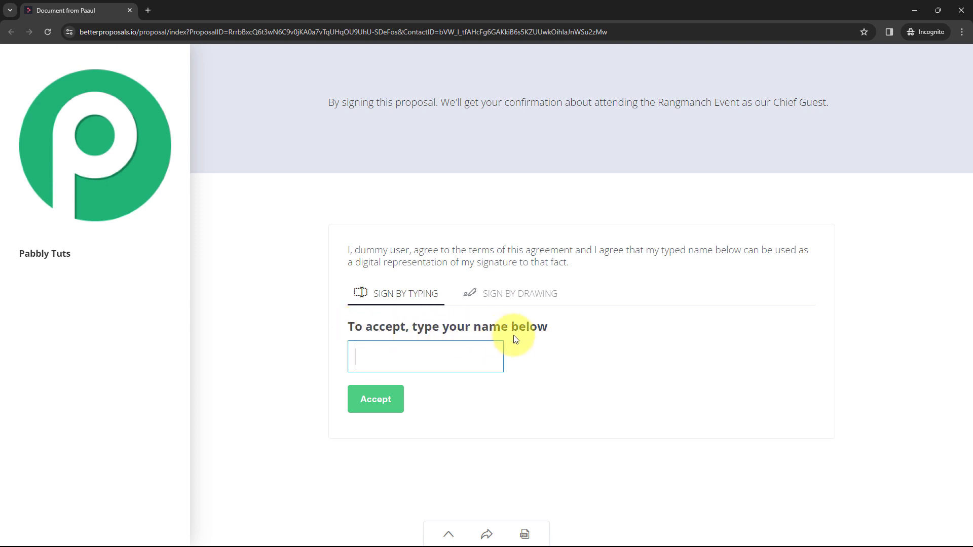
pyautogui.click(489, 293)
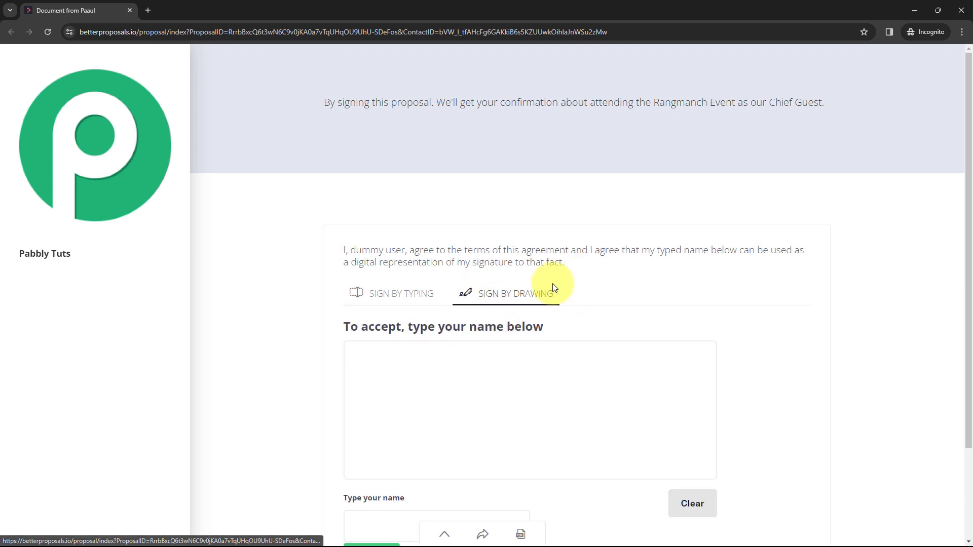
pyautogui.click(394, 298)
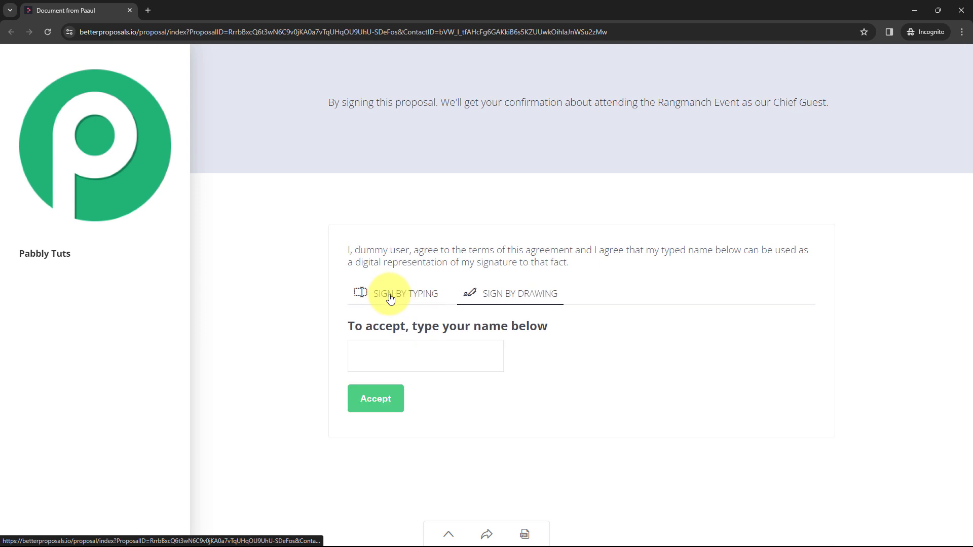
pyautogui.click(393, 347)
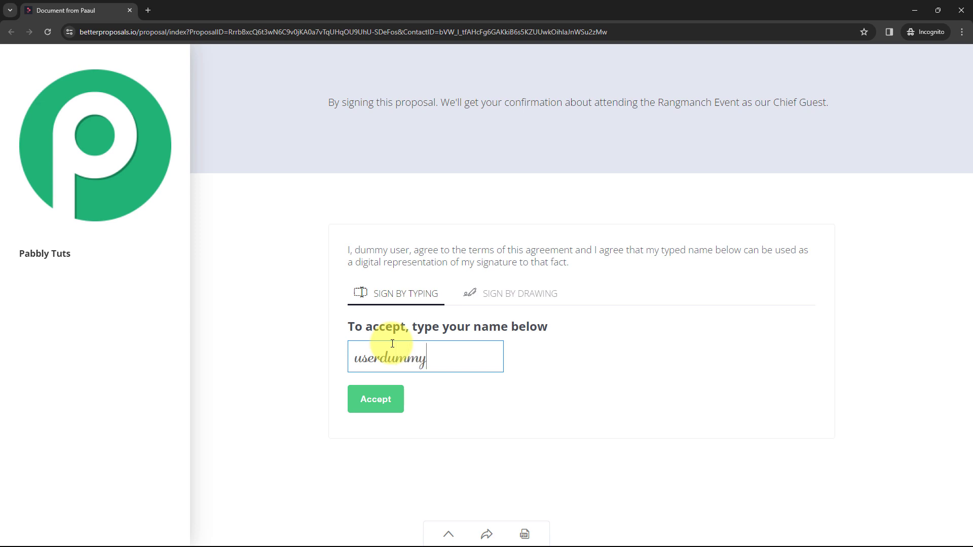
pyautogui.click(386, 404)
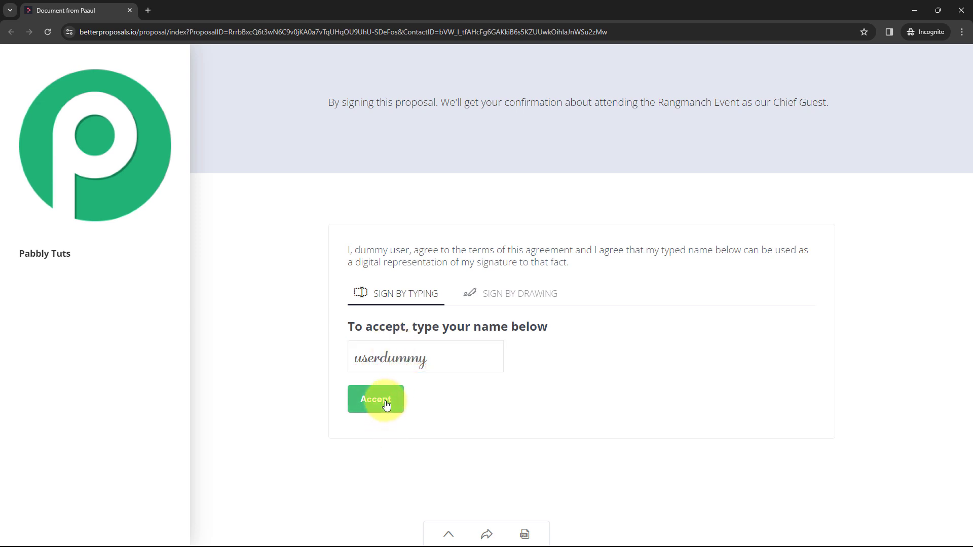
pyautogui.moveTo(325, 104); pyautogui.dragTo(778, 105)
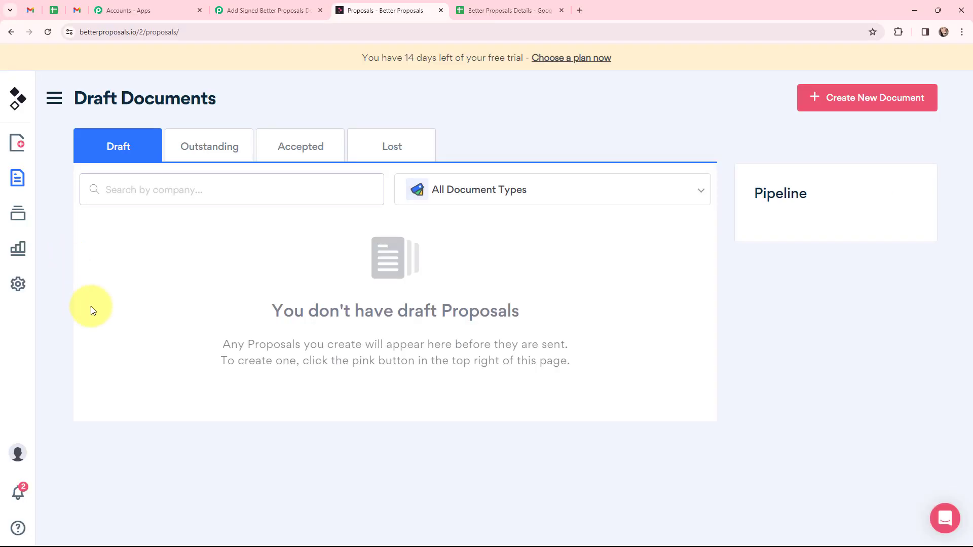
# Step: Confirm Pabbly Tuts shows as Signed under Accepted, then go back to Pabbly Connect
pyautogui.click(297, 144)
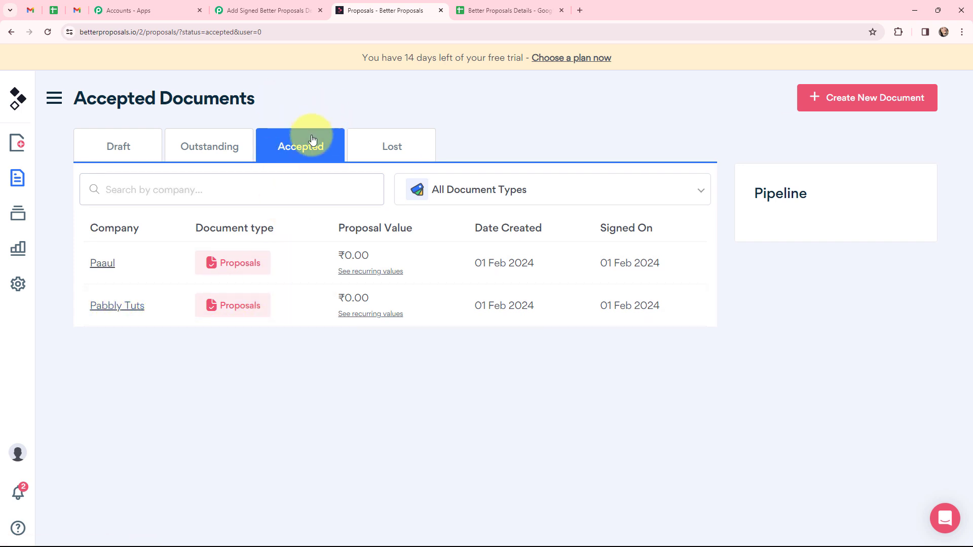
pyautogui.click(130, 306)
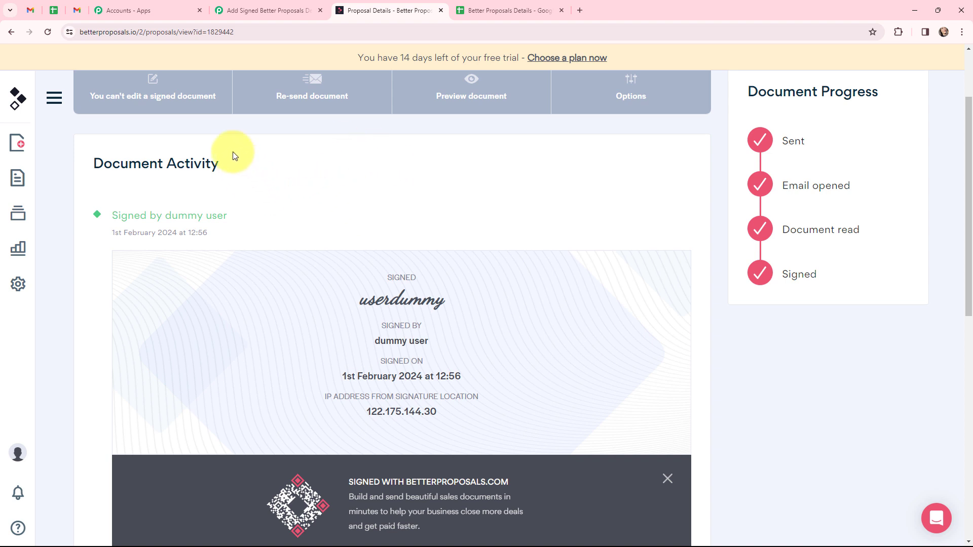
pyautogui.click(236, 6)
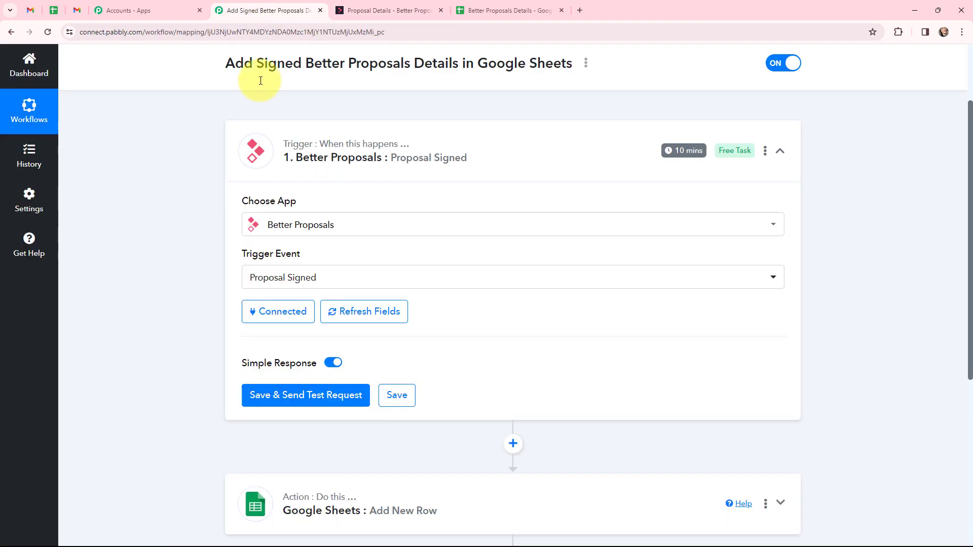
pyautogui.click(302, 400)
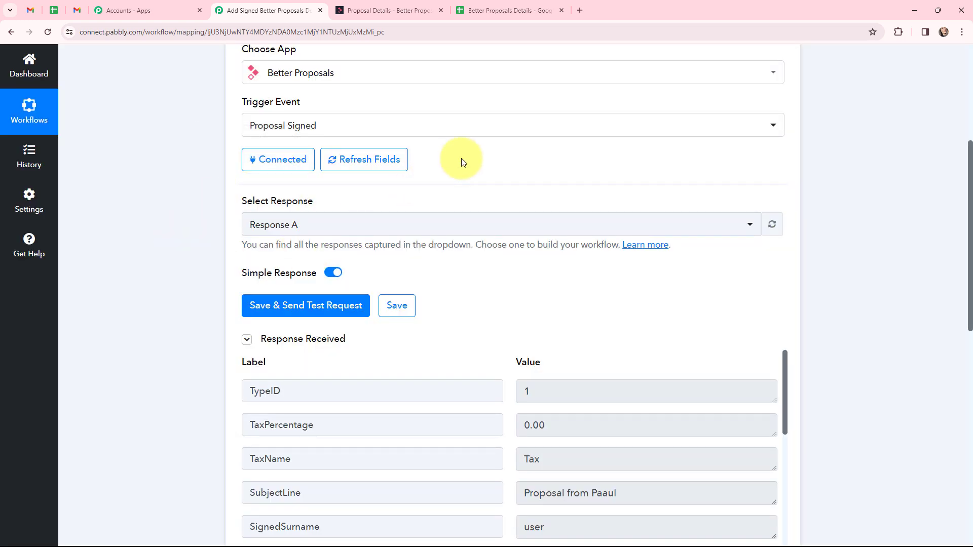
pyautogui.scroll(-5, 509, 182)
pyautogui.scroll(-2, 511, 192)
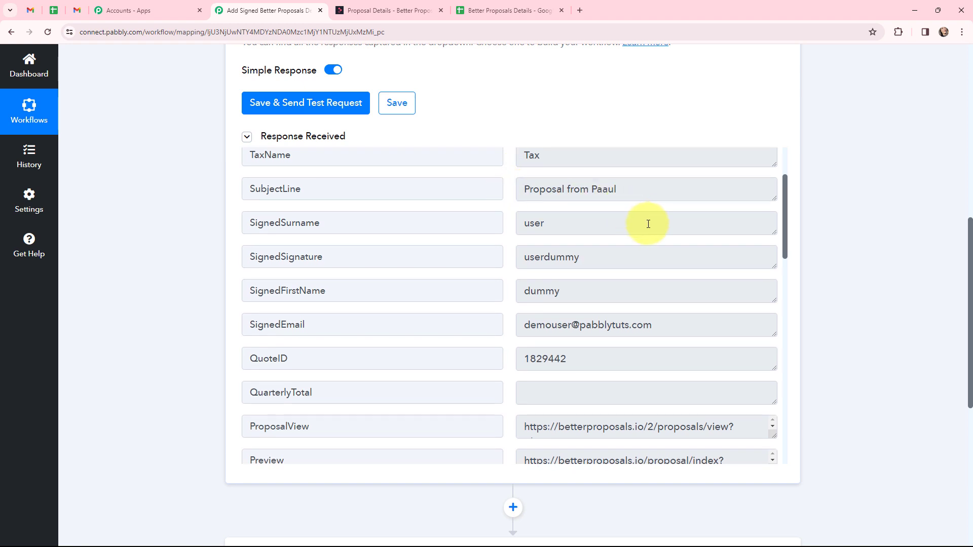
pyautogui.scroll(-3, 645, 224)
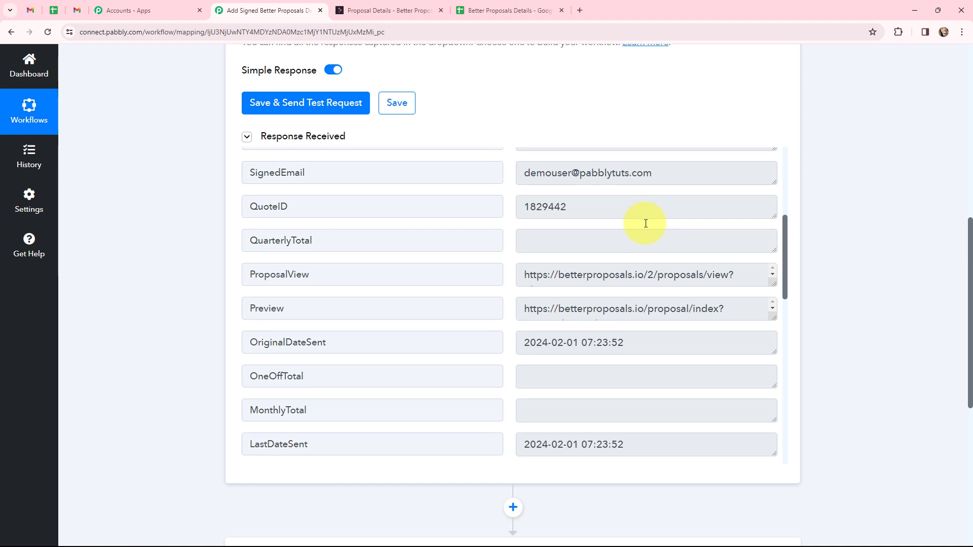
pyautogui.scroll(-3, 646, 223)
pyautogui.scroll(-4, 646, 226)
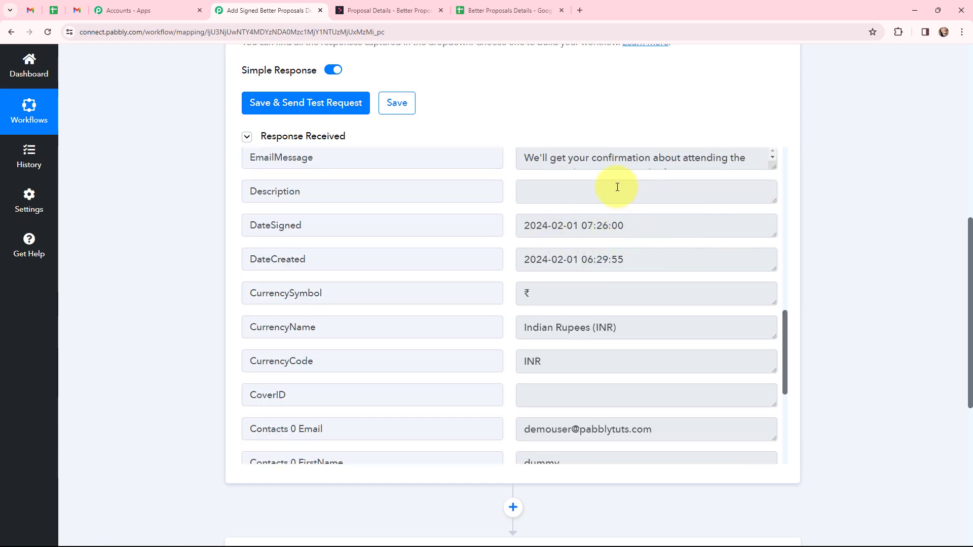
pyautogui.moveTo(634, 229); pyautogui.dragTo(524, 226)
pyautogui.click(846, 235)
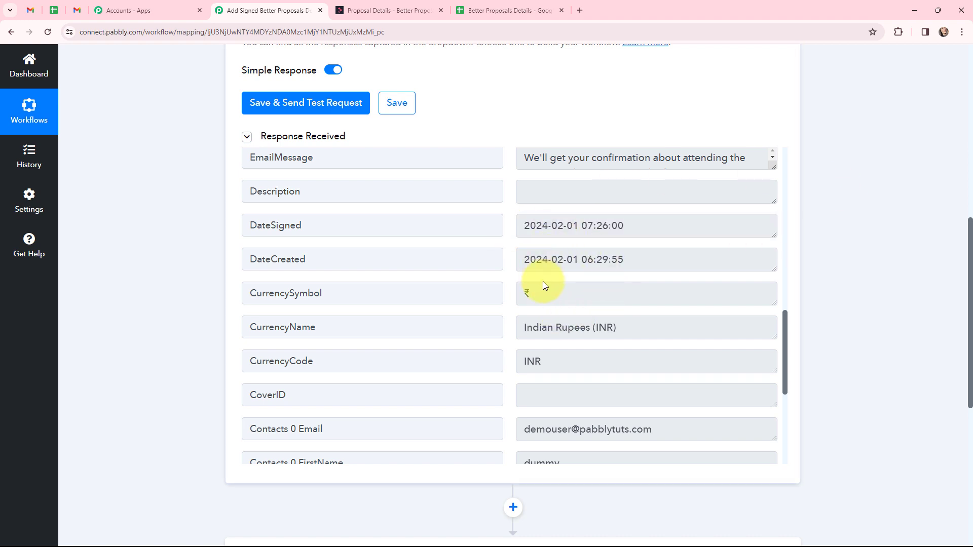
pyautogui.scroll(-5, 592, 273)
pyautogui.scroll(6, 592, 273)
pyautogui.scroll(8, 592, 274)
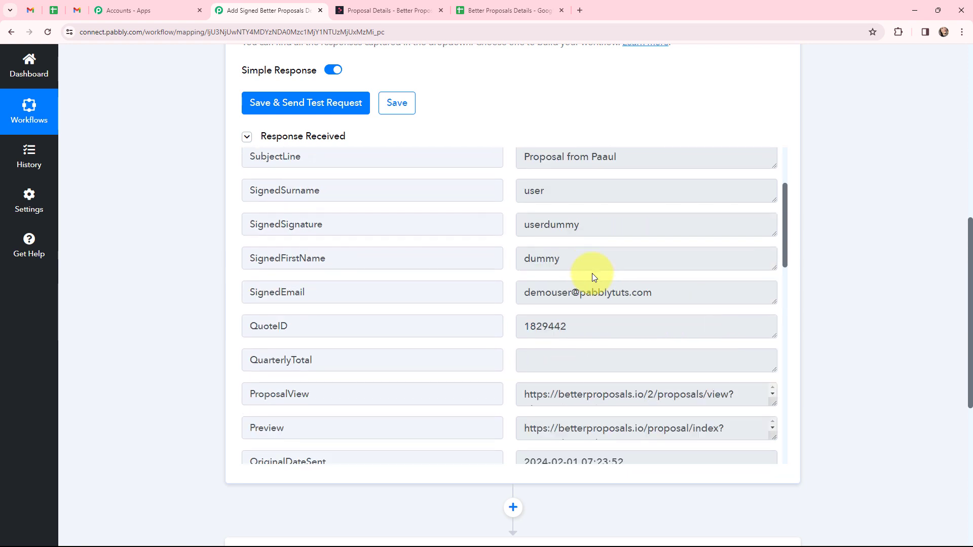
pyautogui.scroll(-5, 837, 233)
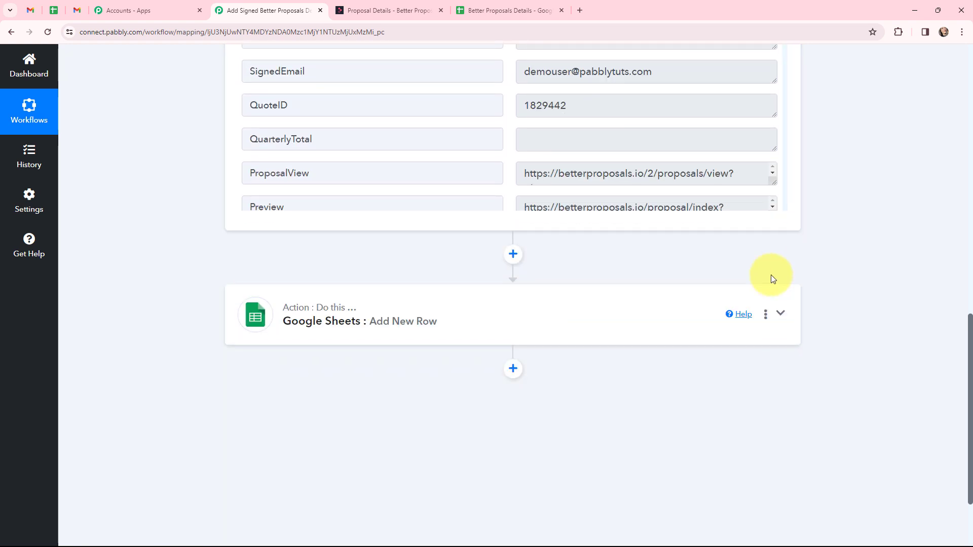
pyautogui.click(397, 329)
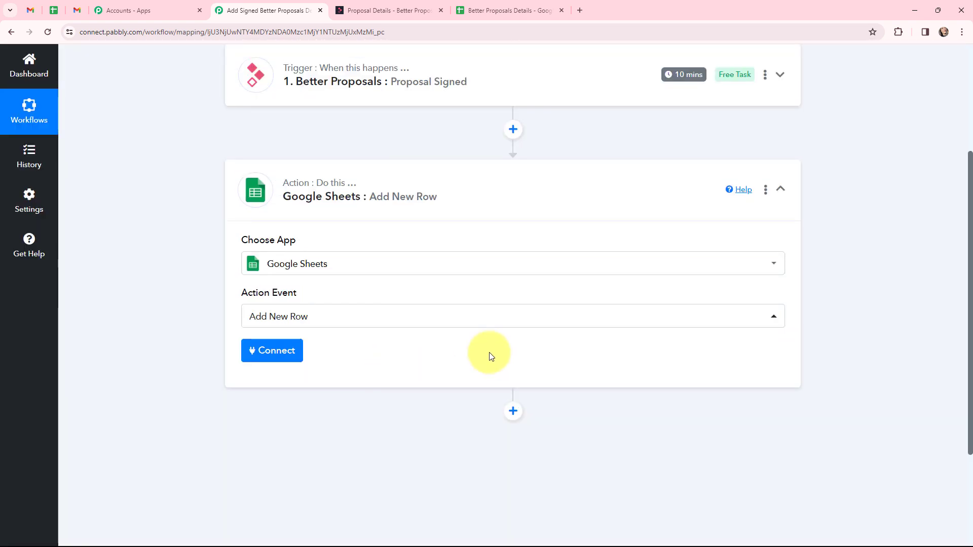
pyautogui.click(277, 353)
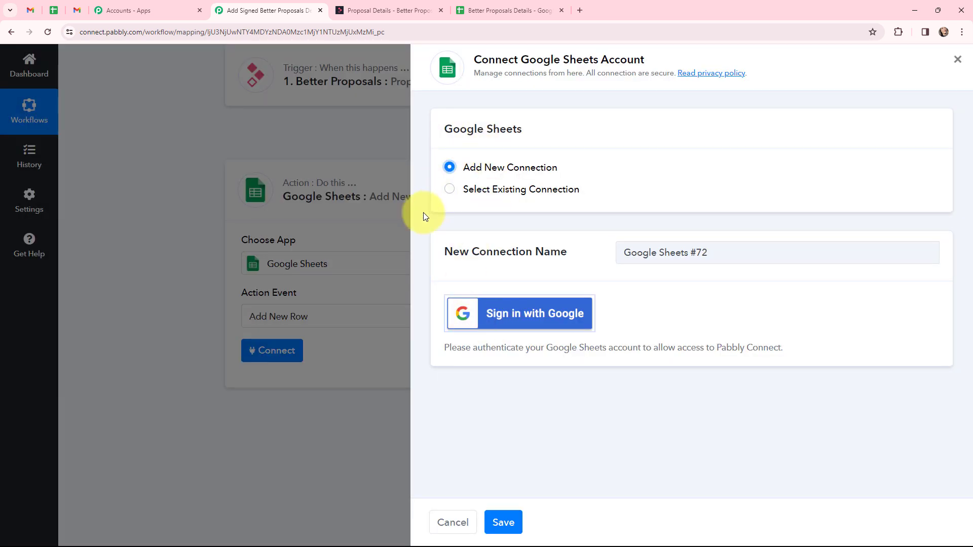
pyautogui.click(450, 190)
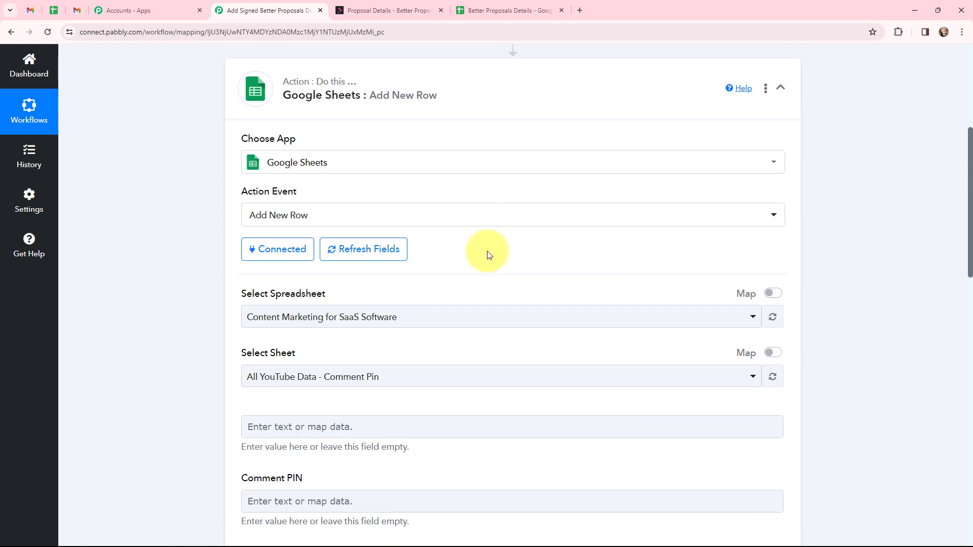
pyautogui.scroll(-1, 488, 257)
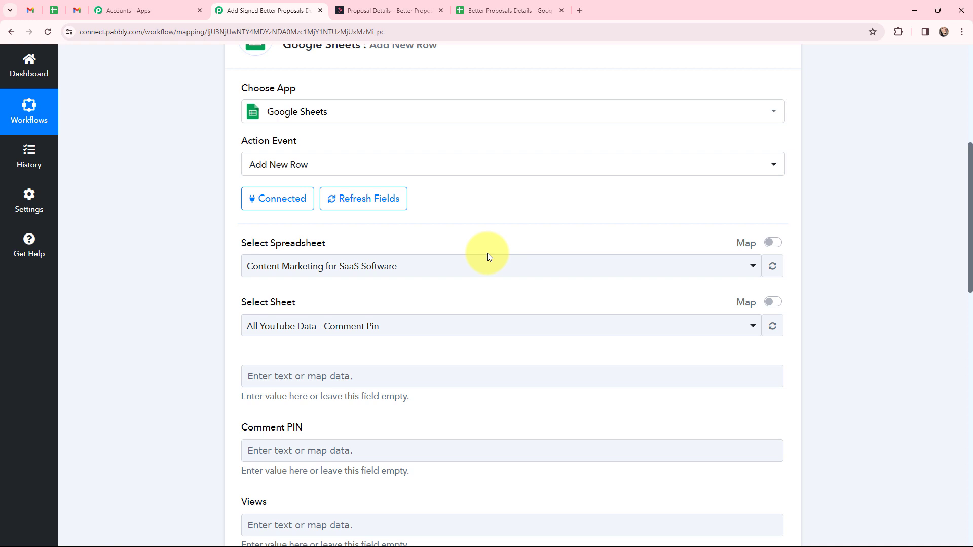
pyautogui.click(476, 10)
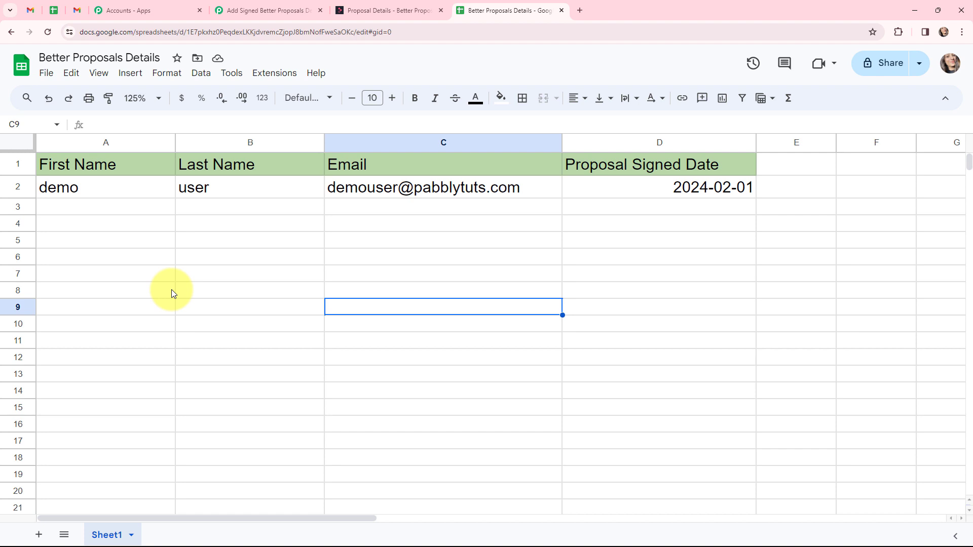
pyautogui.click(253, 10)
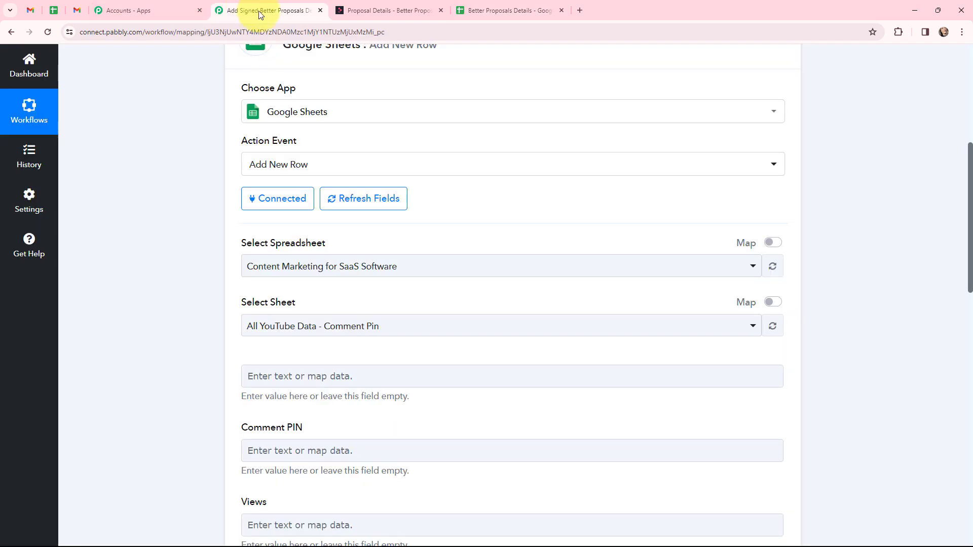
pyautogui.click(328, 278)
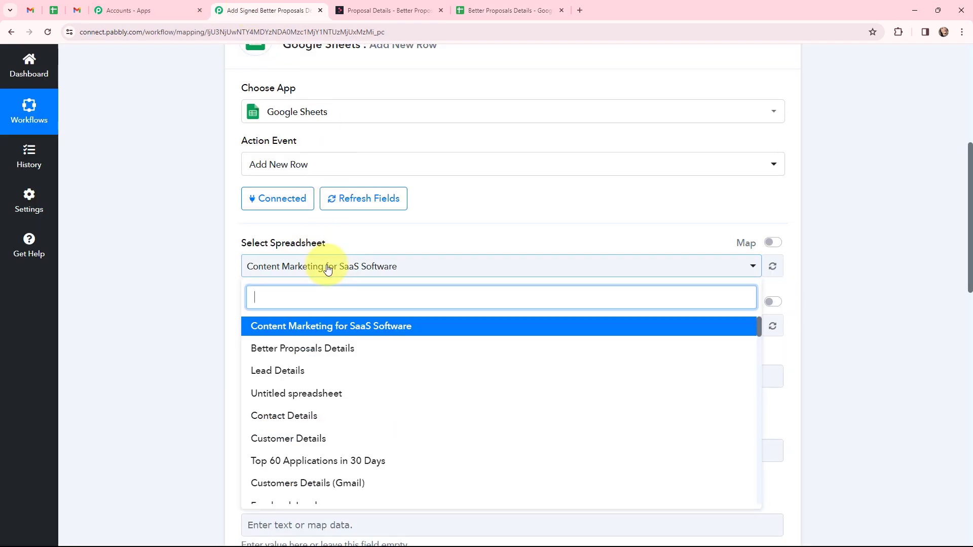
pyautogui.click(325, 349)
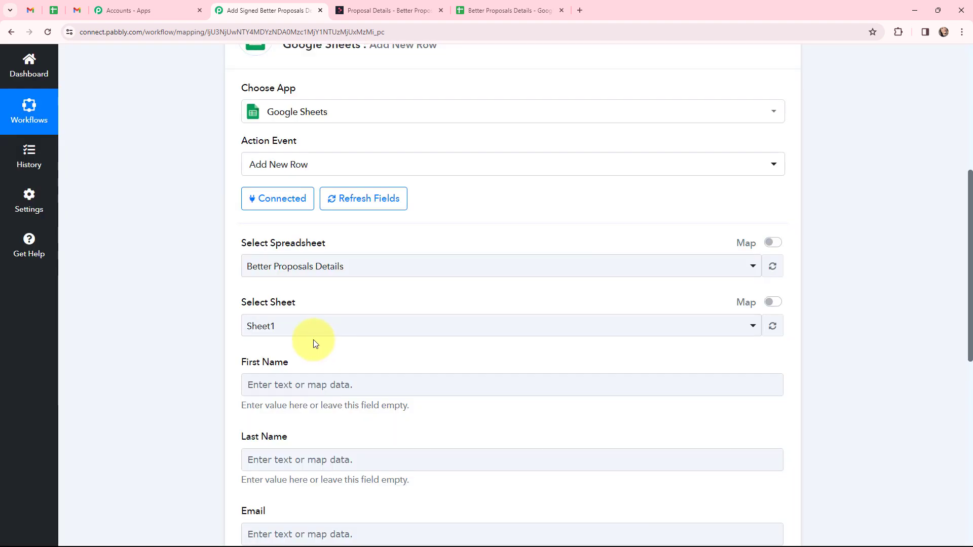
pyautogui.scroll(-4, 306, 298)
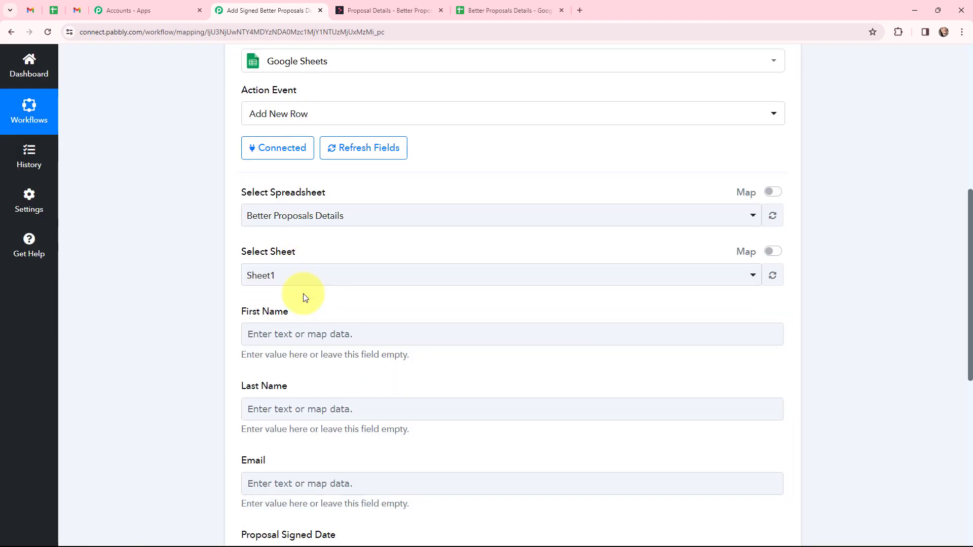
pyautogui.click(278, 183)
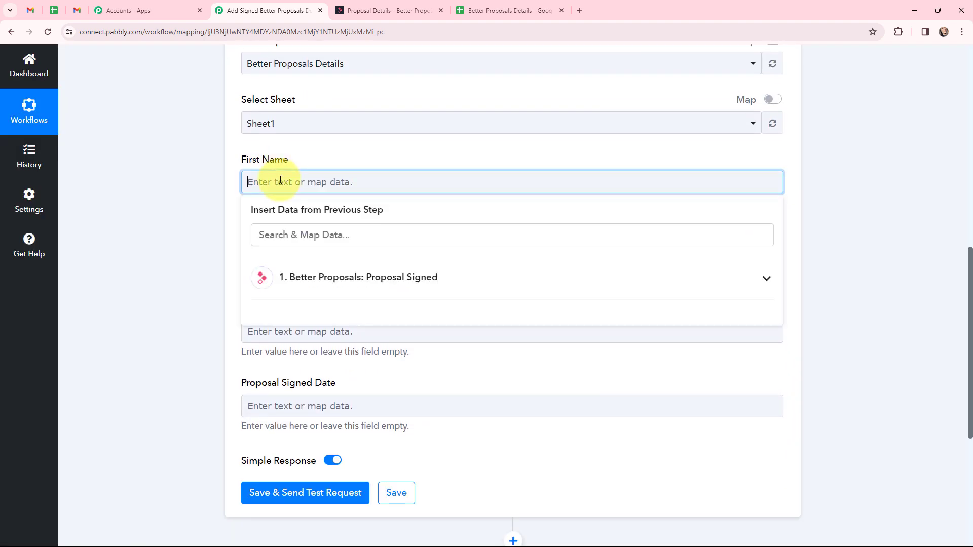
pyautogui.click(299, 294)
pyautogui.scroll(-12, 338, 366)
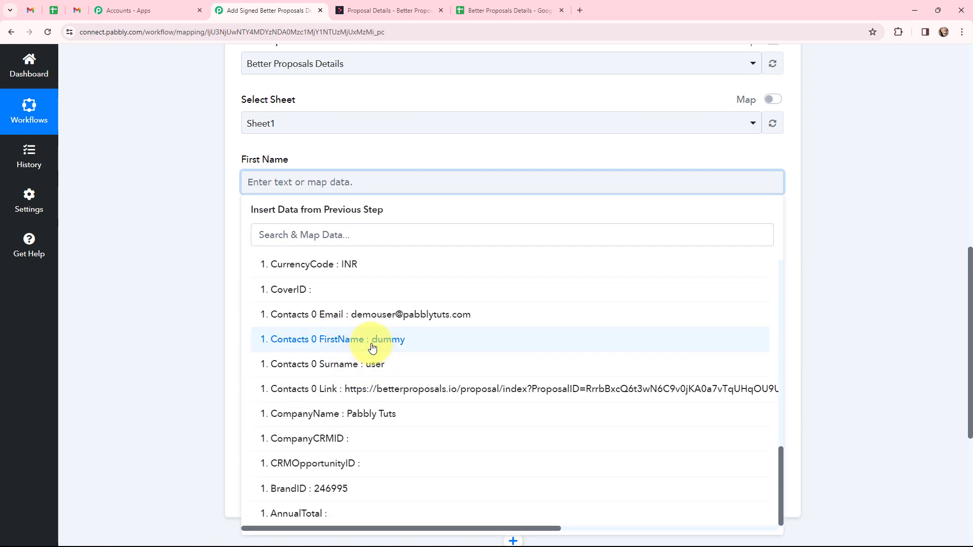
pyautogui.click(368, 343)
pyautogui.click(290, 266)
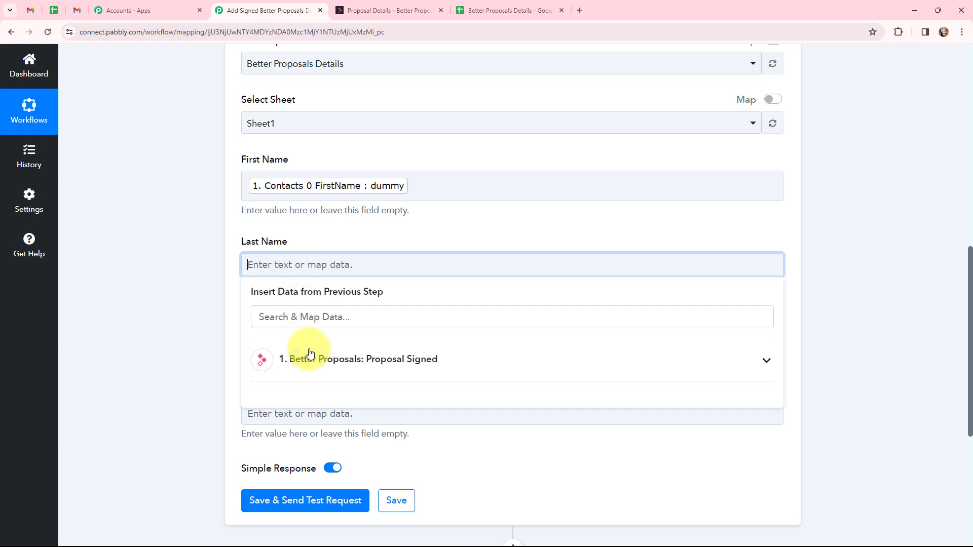
pyautogui.click(305, 358)
pyautogui.scroll(-7, 375, 441)
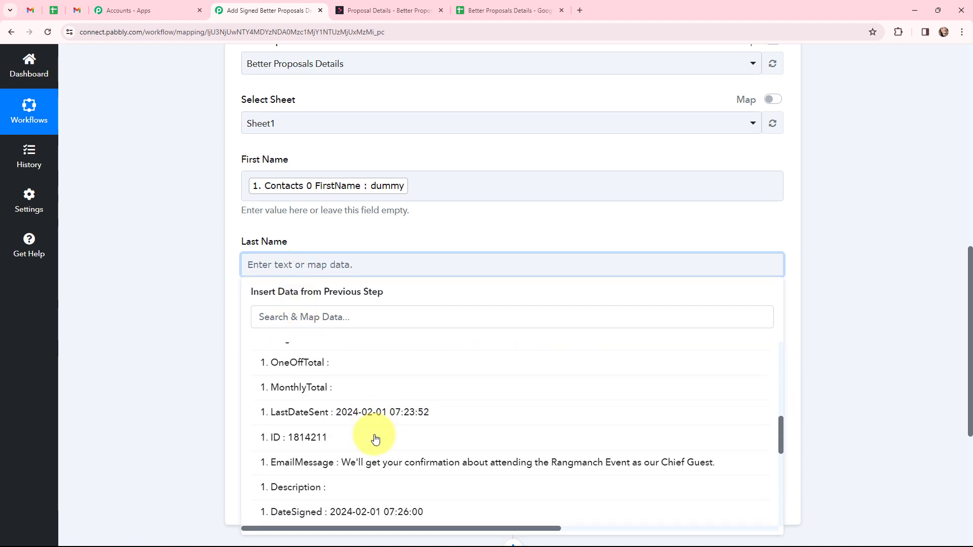
pyautogui.scroll(-5, 375, 436)
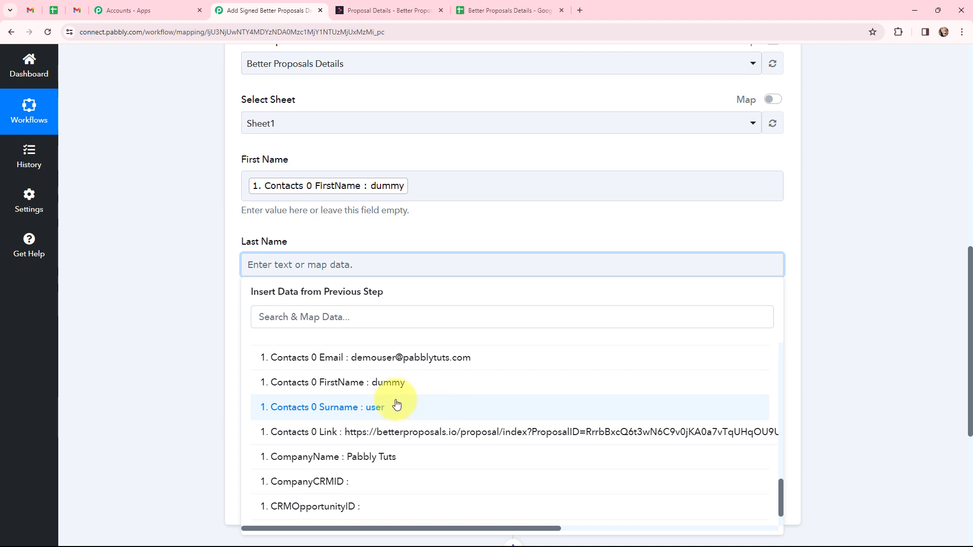
pyautogui.click(370, 409)
pyautogui.click(174, 245)
pyautogui.scroll(-3, 291, 265)
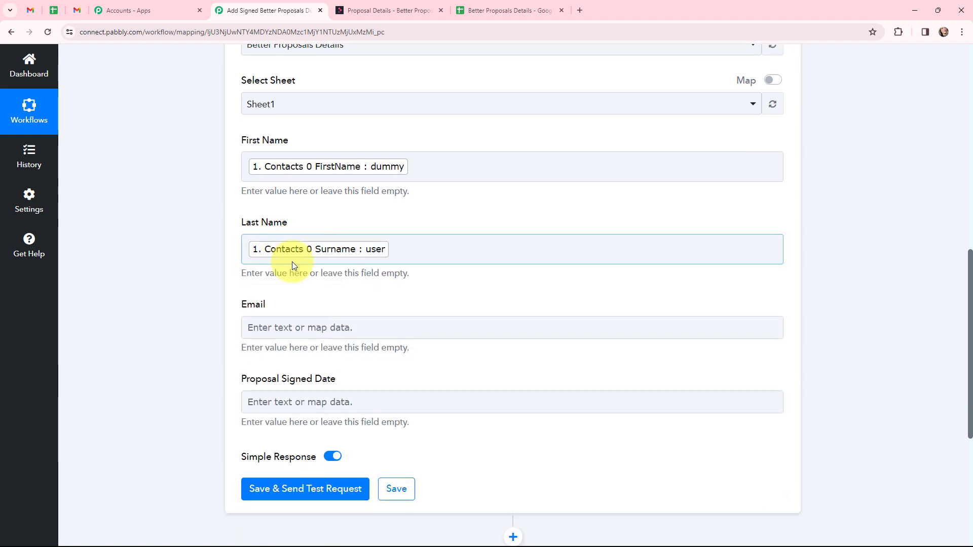
pyautogui.click(283, 194)
pyautogui.click(324, 289)
pyautogui.scroll(-4, 348, 327)
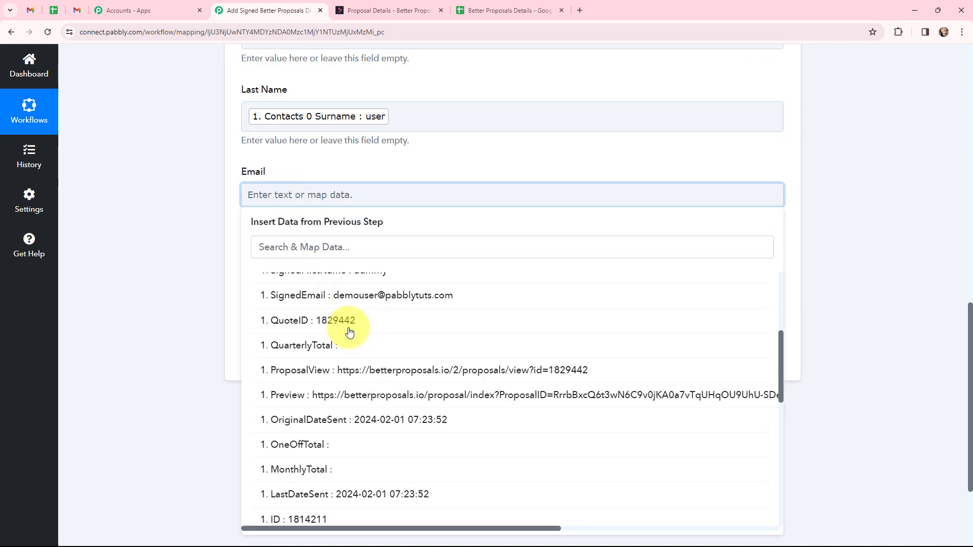
pyautogui.scroll(-5, 349, 332)
pyautogui.scroll(-3, 348, 341)
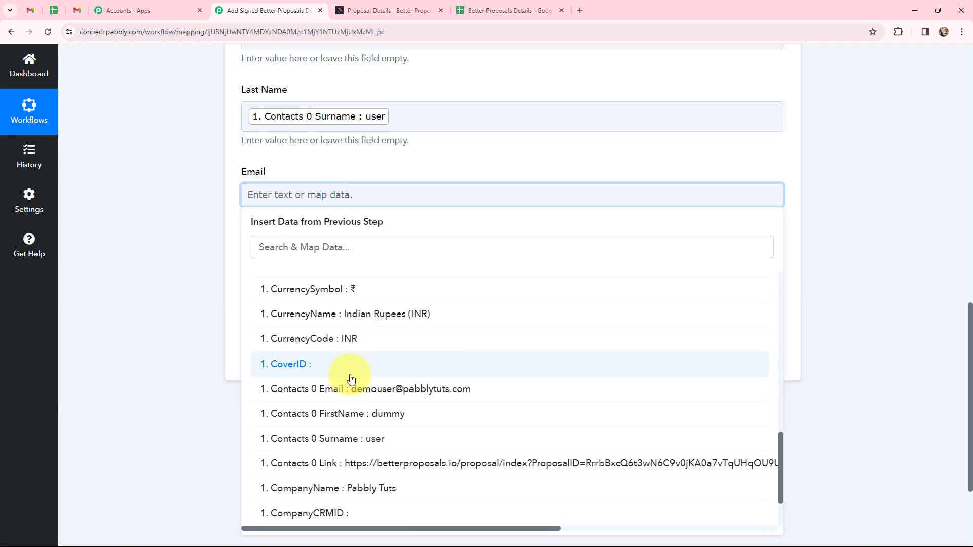
pyautogui.click(348, 388)
pyautogui.click(260, 287)
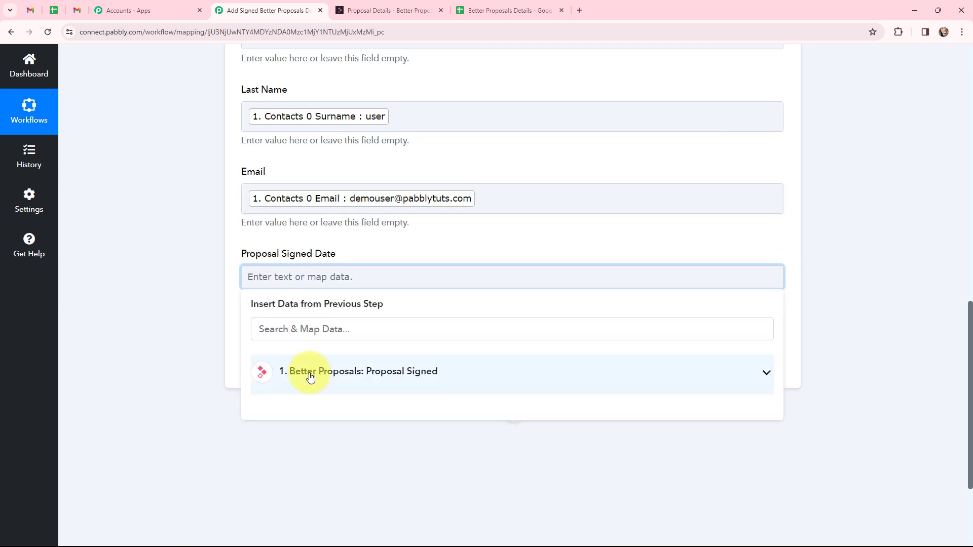
pyautogui.click(311, 378)
pyautogui.scroll(-2, 332, 393)
pyautogui.click(314, 328)
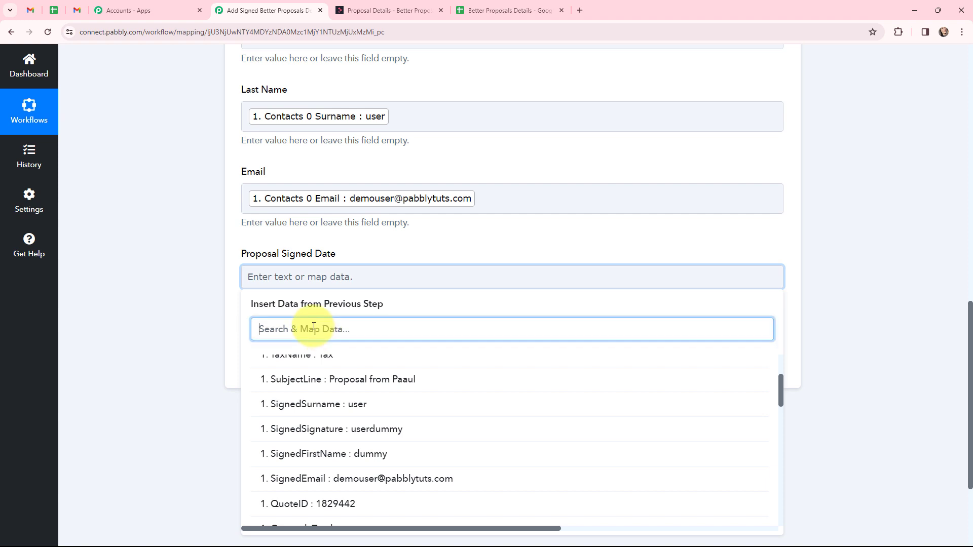
pyautogui.write('signe')
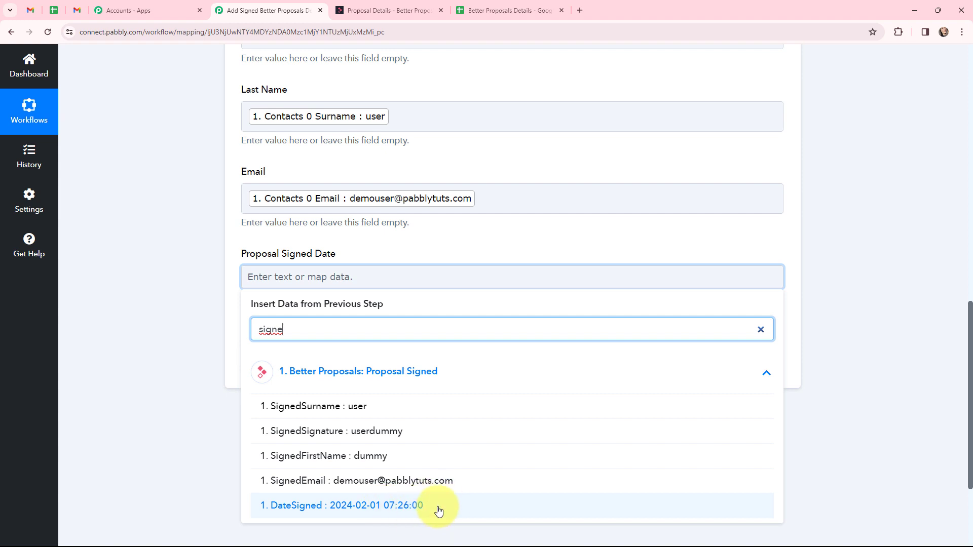
pyautogui.click(165, 325)
pyautogui.scroll(10, 165, 325)
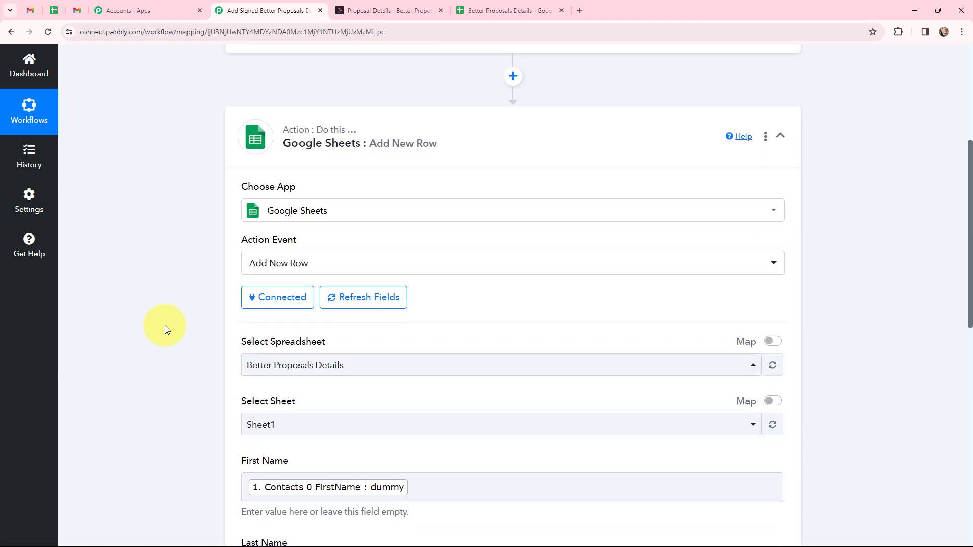
# Step: Insert a Date/Time Formatter step using Format Date Only before the Google Sheets action
pyautogui.click(513, 181)
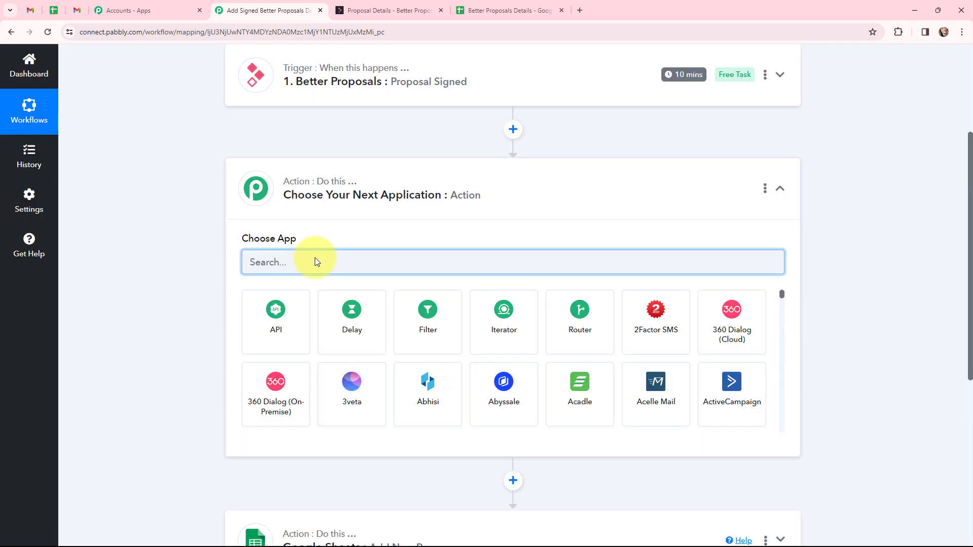
pyautogui.write('date')
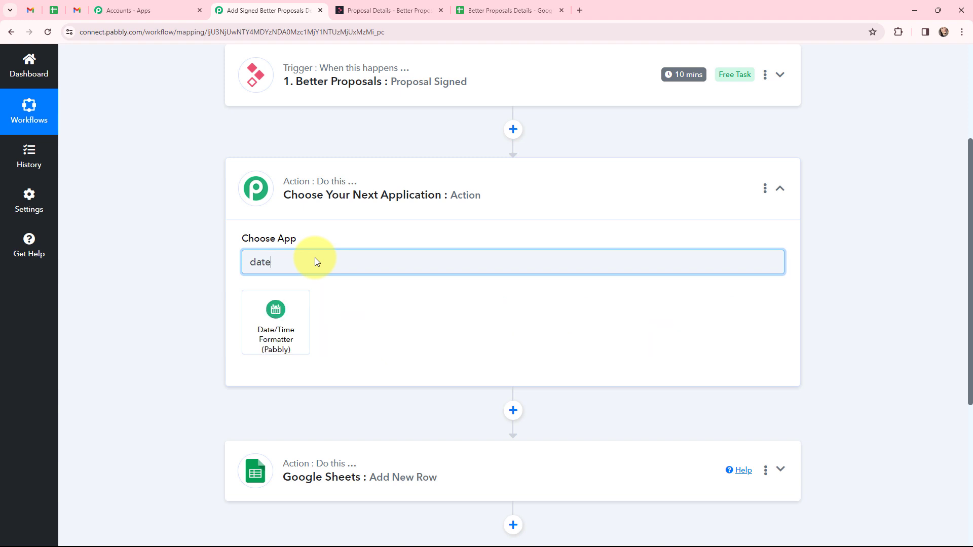
pyautogui.click(271, 310)
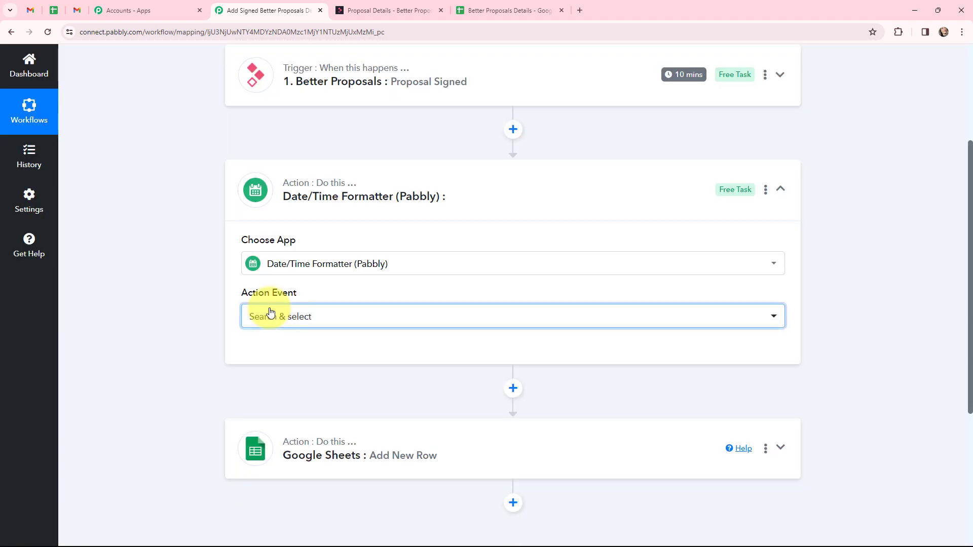
pyautogui.click(270, 313)
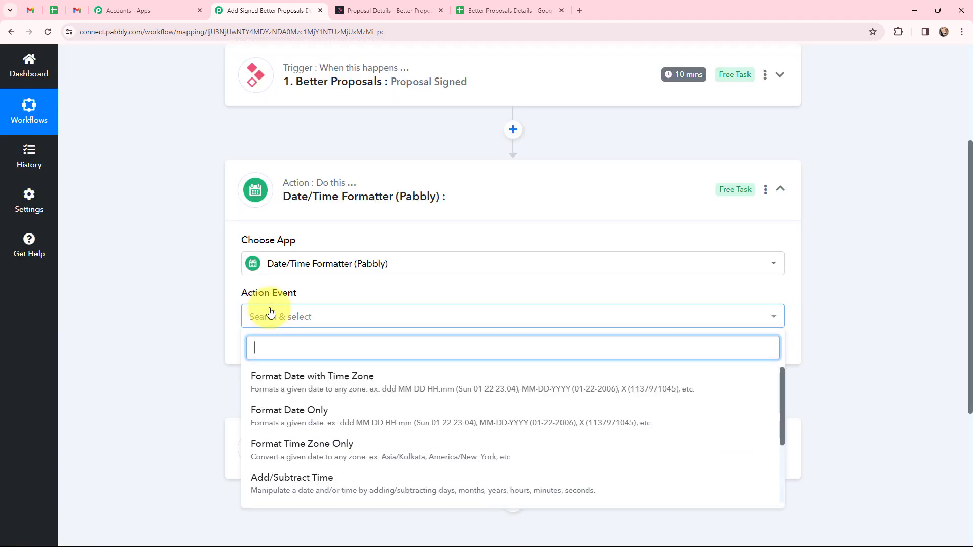
pyautogui.click(293, 416)
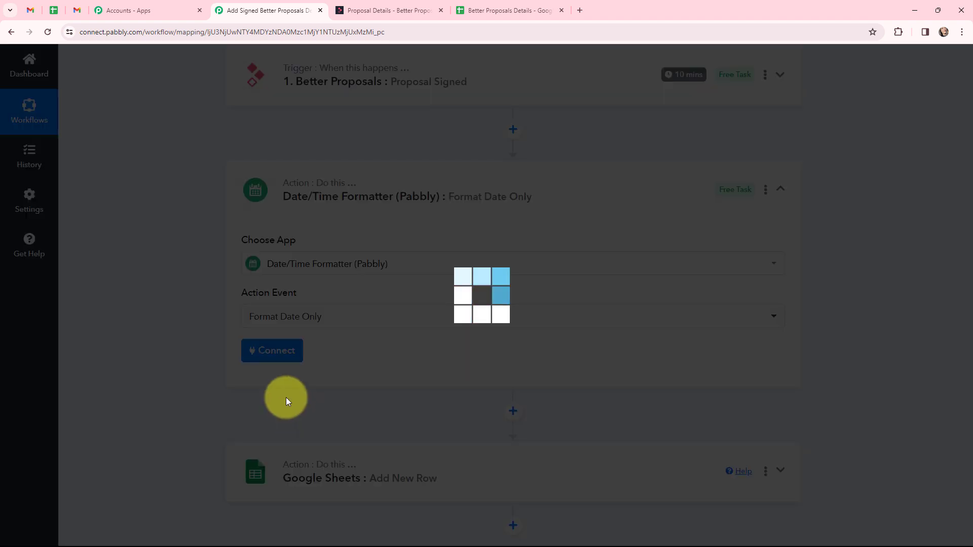
pyautogui.click(270, 349)
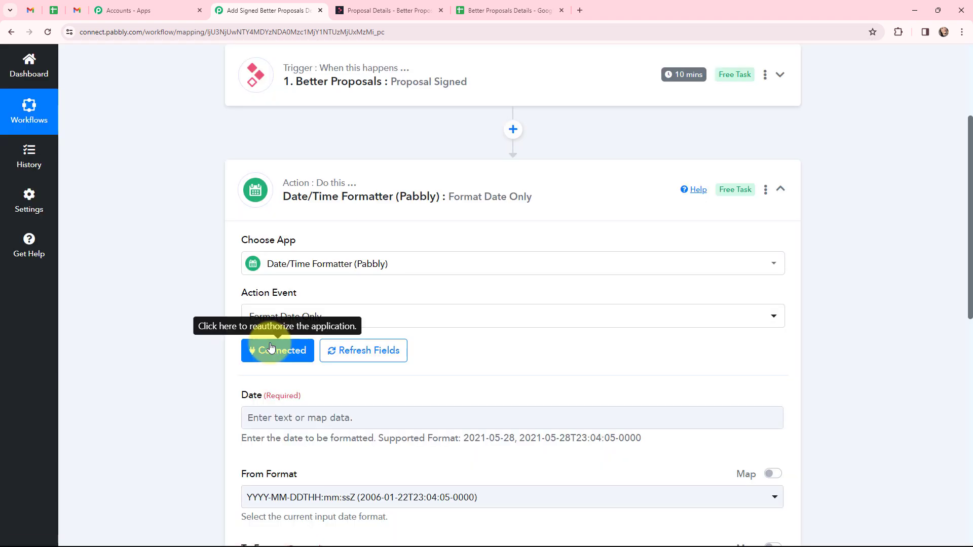
# Step: Map the Proposal Signed trigger's DateSigned field into the formatter's Date field
pyautogui.scroll(-4, 274, 339)
pyautogui.click(283, 217)
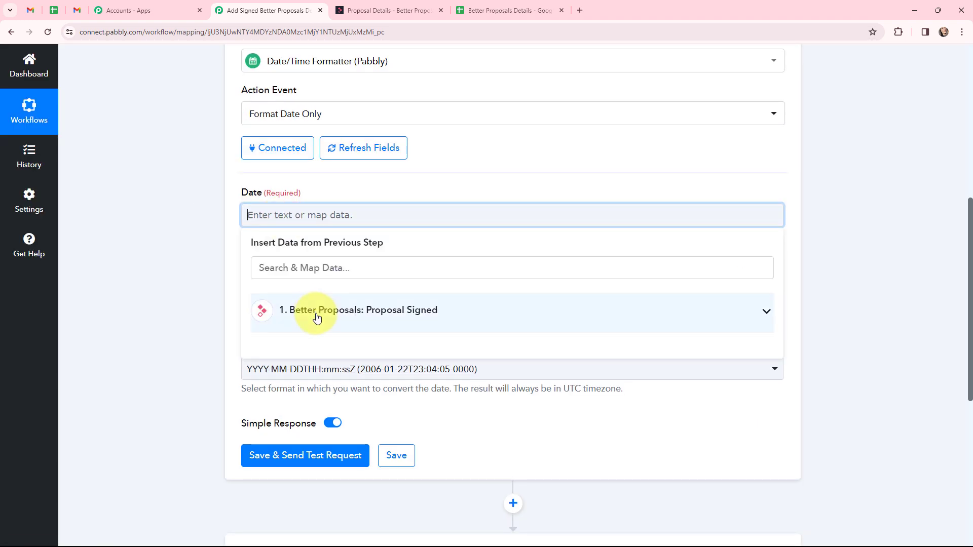
pyautogui.click(320, 315)
pyautogui.click(345, 271)
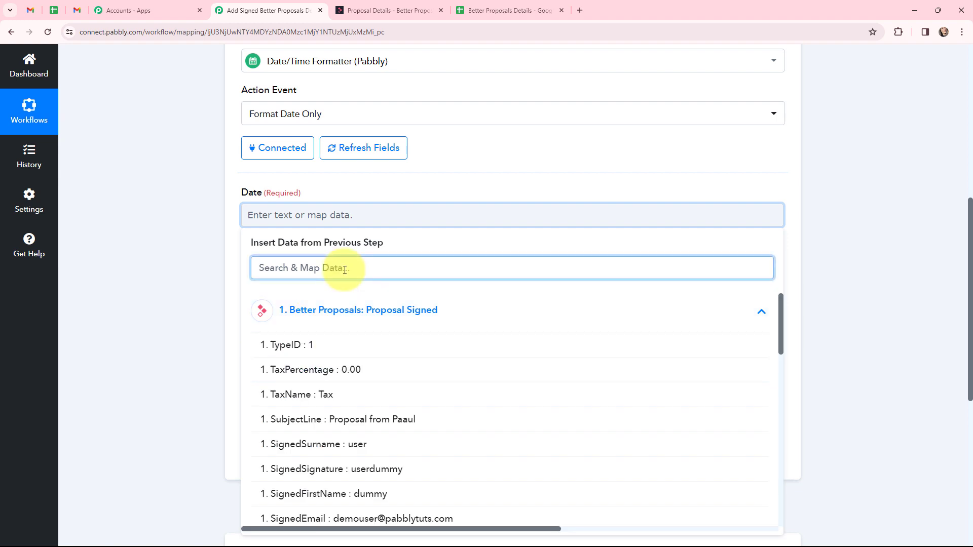
pyautogui.write('dates')
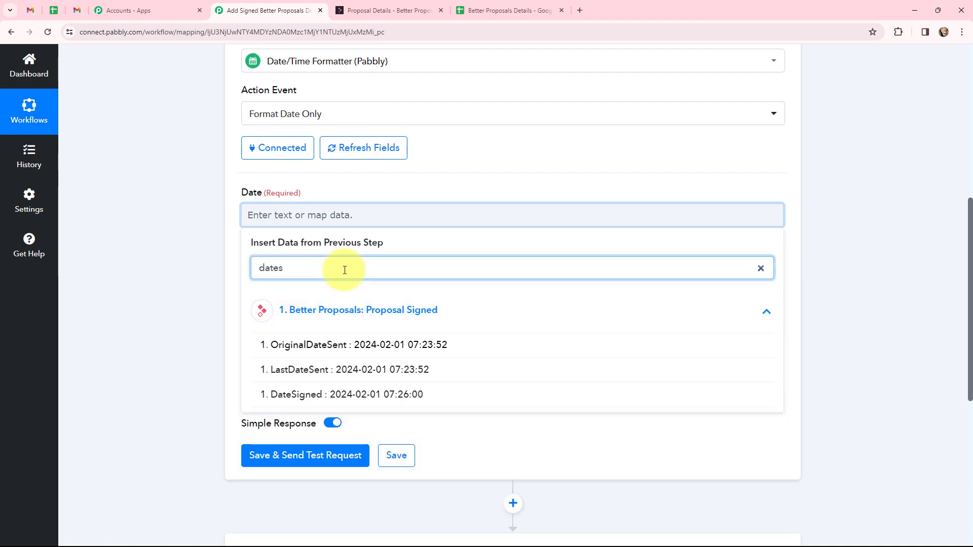
pyautogui.click(361, 395)
pyautogui.click(216, 303)
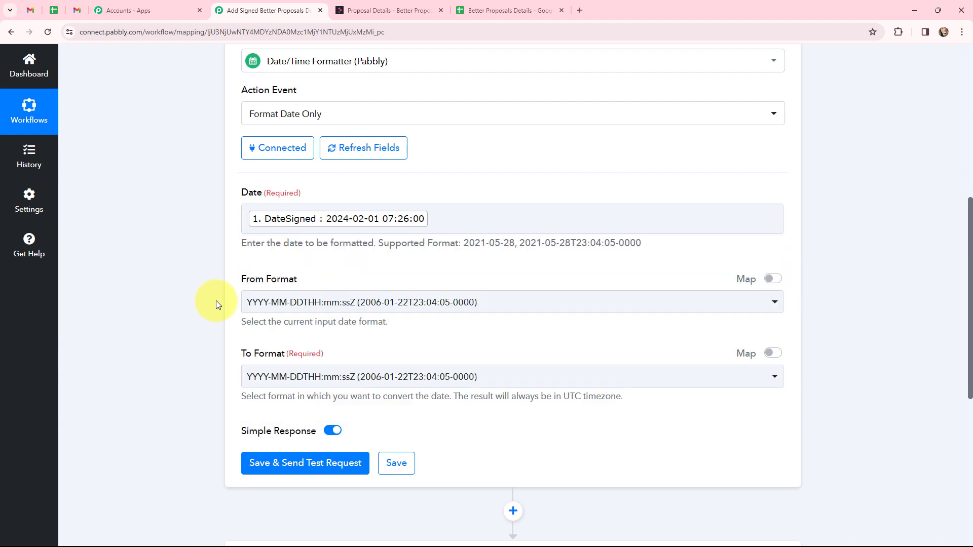
# Step: Set the output format to YYYY-MM-DD and test the step, getting 2024-02-01
pyautogui.click(332, 389)
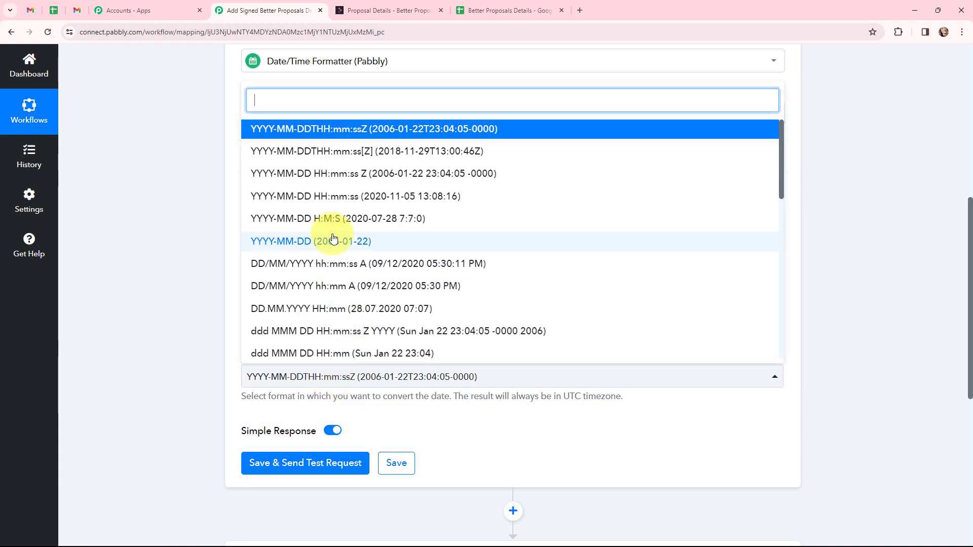
pyautogui.click(332, 241)
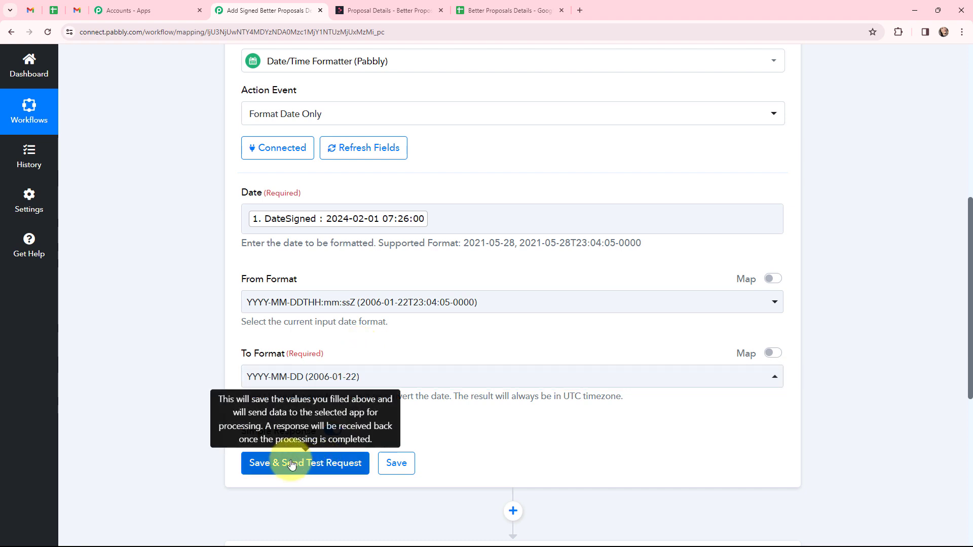
pyautogui.click(291, 464)
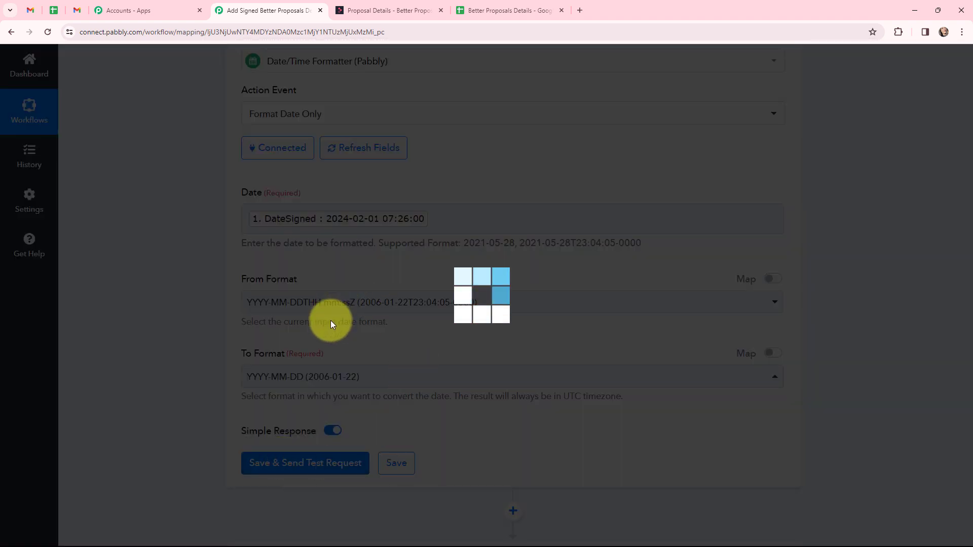
pyautogui.scroll(-4, 365, 294)
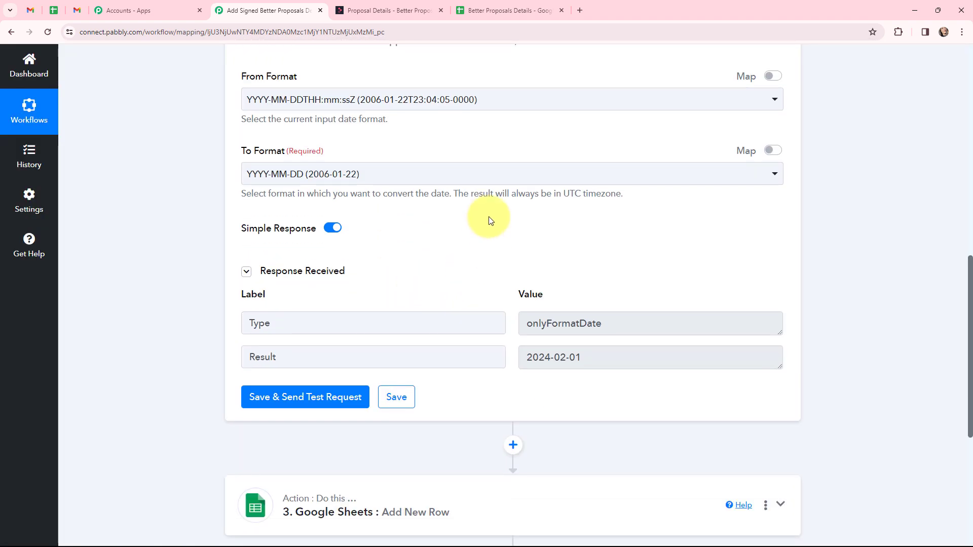
pyautogui.scroll(-3, 489, 218)
pyautogui.click(405, 354)
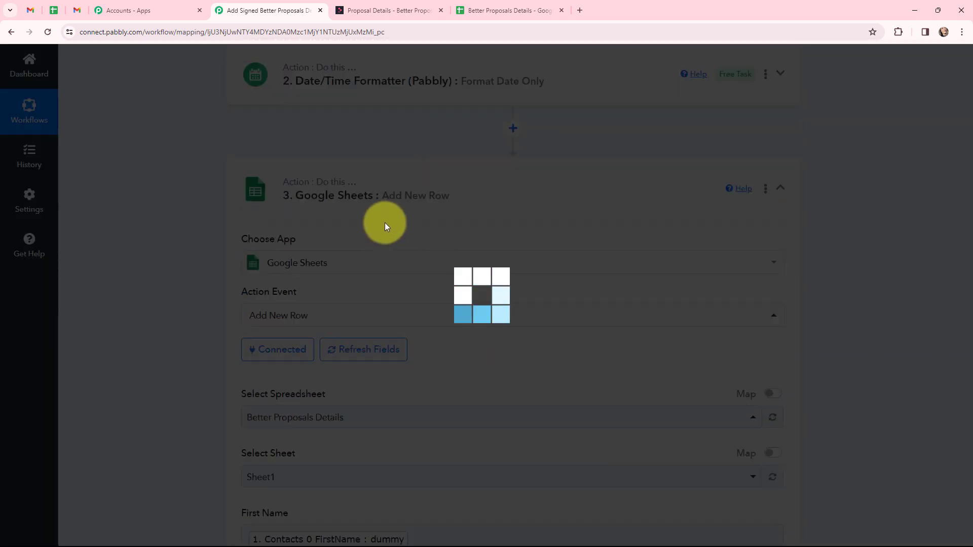
# Step: Map the formatter's Result into the Proposal Signed Date field of Add New Row
pyautogui.scroll(-10, 387, 223)
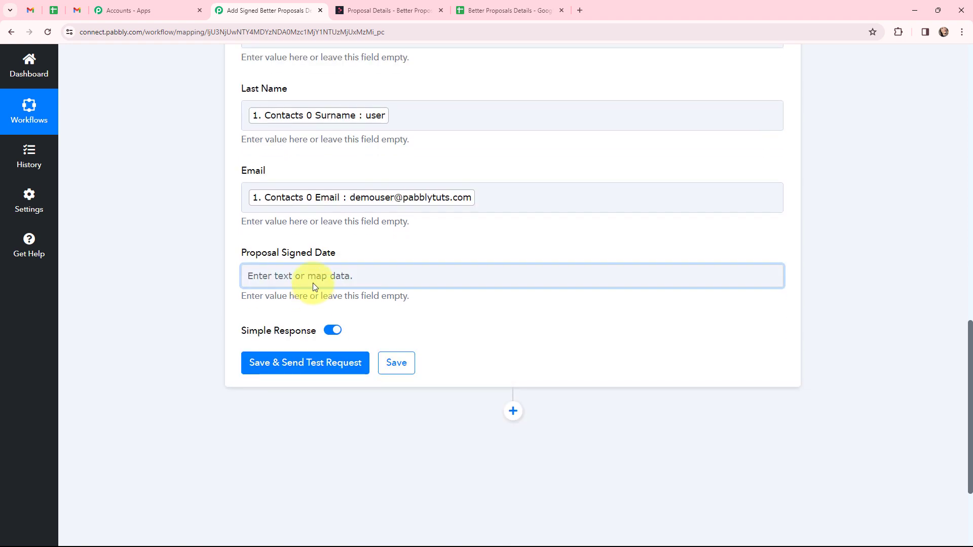
pyautogui.click(319, 278)
pyautogui.click(413, 410)
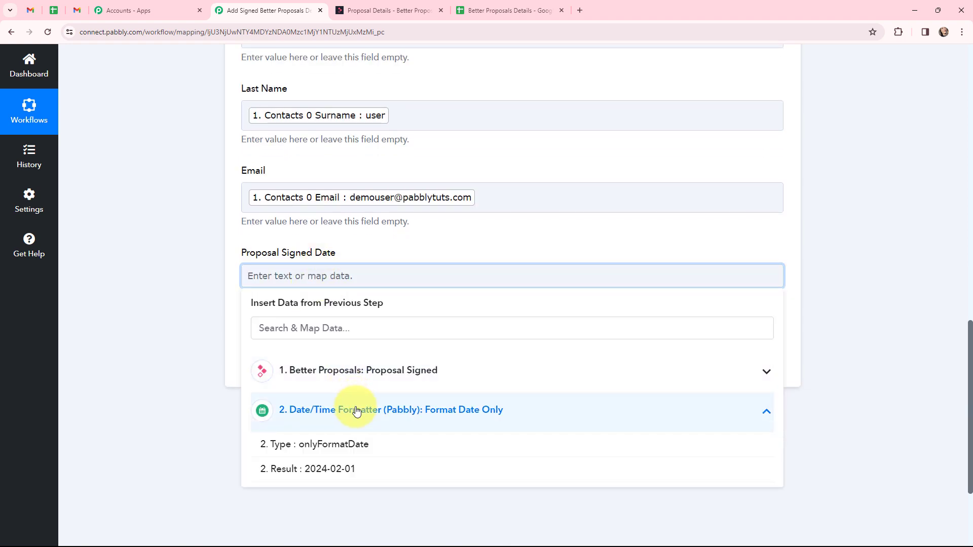
pyautogui.click(344, 465)
pyautogui.click(196, 248)
pyautogui.scroll(2, 196, 248)
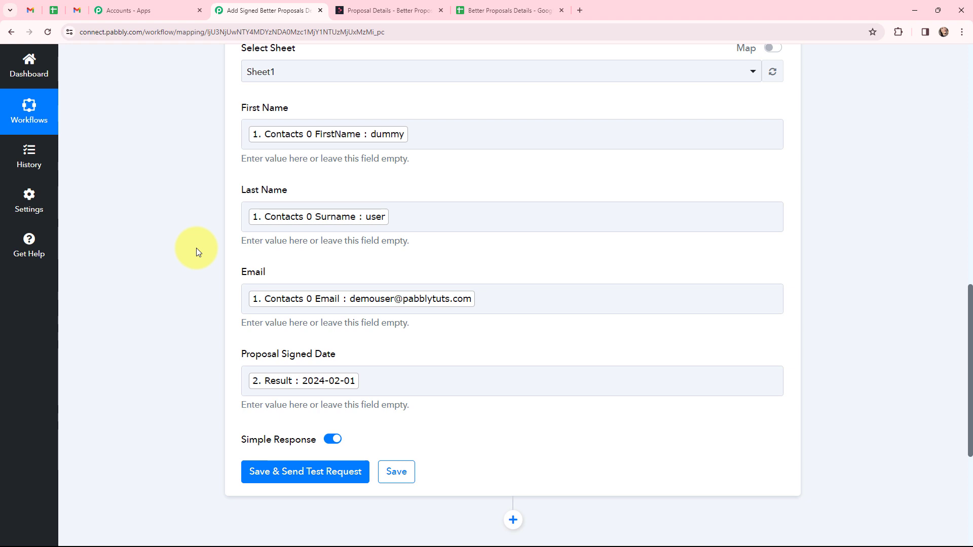
# Step: Save the Add New Row step and send a test row to the sheet
pyautogui.scroll(-3, 196, 248)
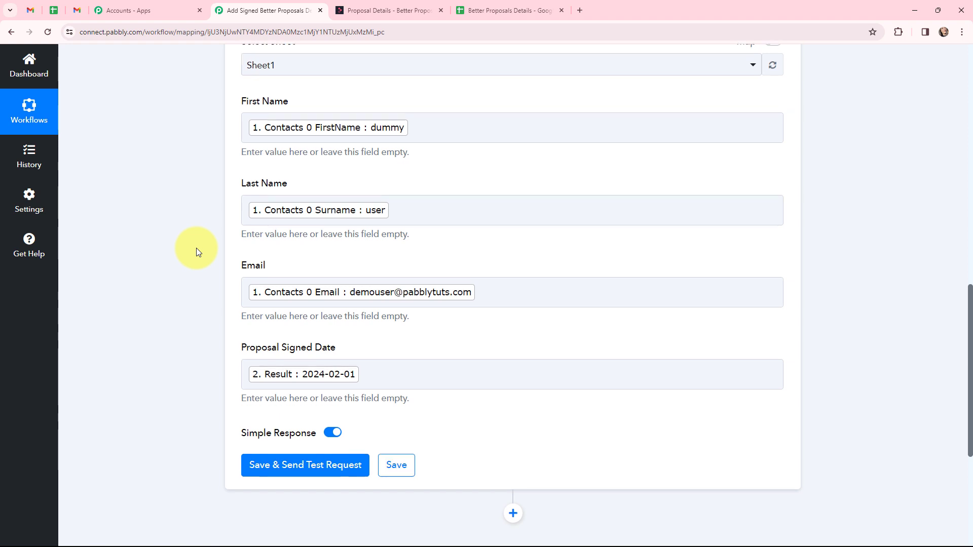
pyautogui.click(298, 320)
pyautogui.scroll(-3, 487, 239)
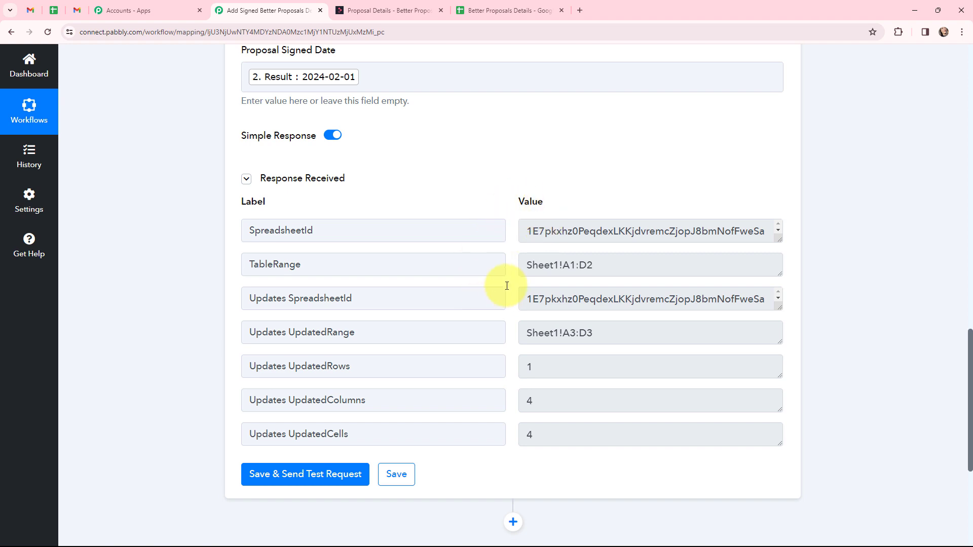
pyautogui.click(512, 10)
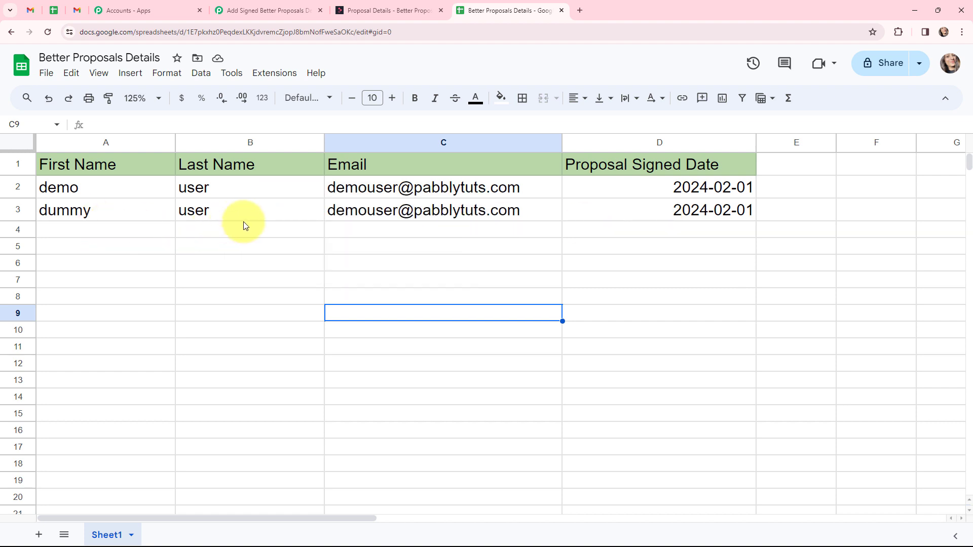
# Step: Return from the verified spreadsheet to the Pabbly Connect workflow tab
pyautogui.hotkey('ctrl', 'shift', 'Tab')
pyautogui.hotkey('ctrl', 'shift', 'Tab')
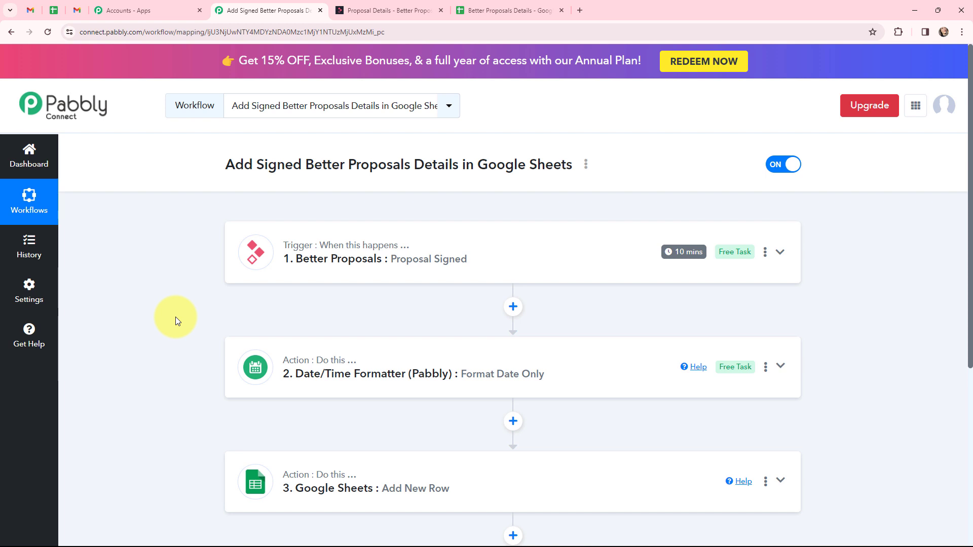